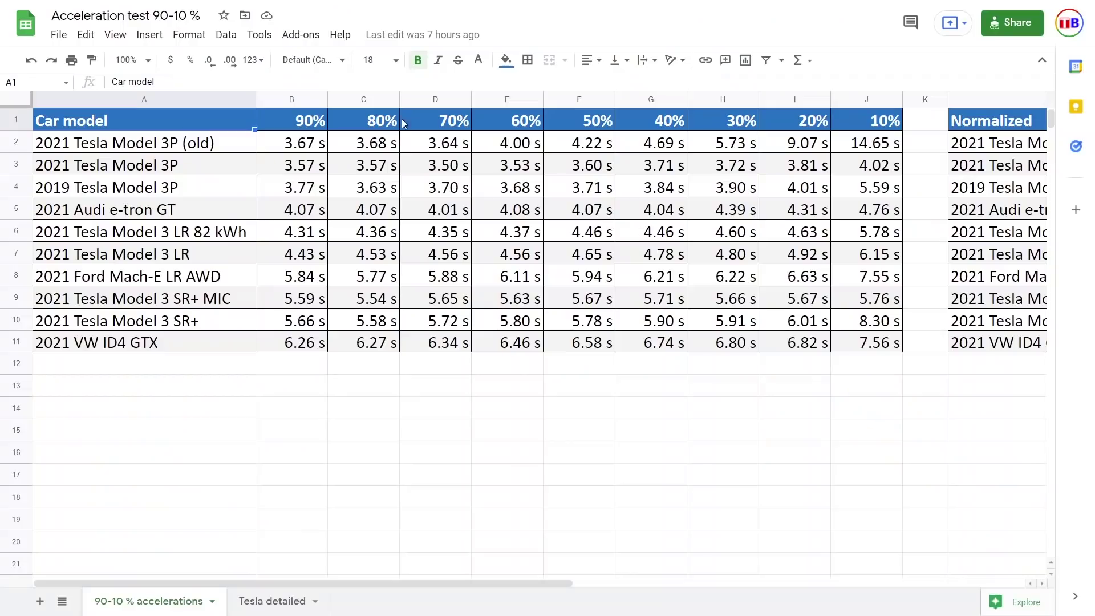
Examine the acceleration times of the 2021 Tesla Model 3P (old) from 90% down to 10% charge
click(229, 176)
click(214, 149)
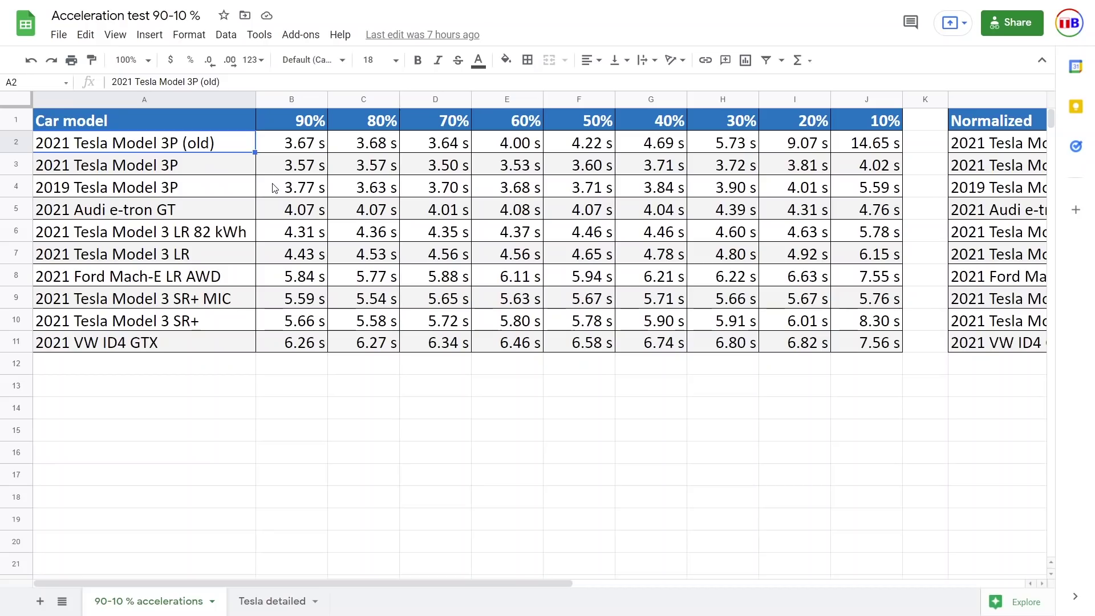
key(Down)
key(Up)
key(Right)
key(Right)
key(Right)
key(Right)
key(Right)
key(Left)
key(Left)
key(Right)
key(Right)
key(Right)
key(Right)
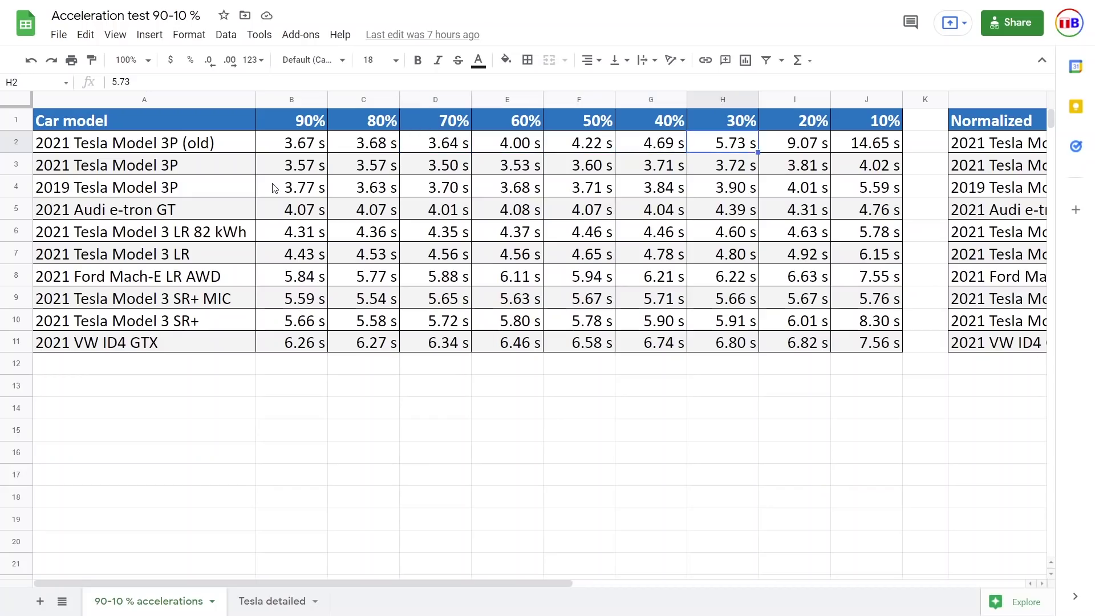
key(Right)
key(Right)
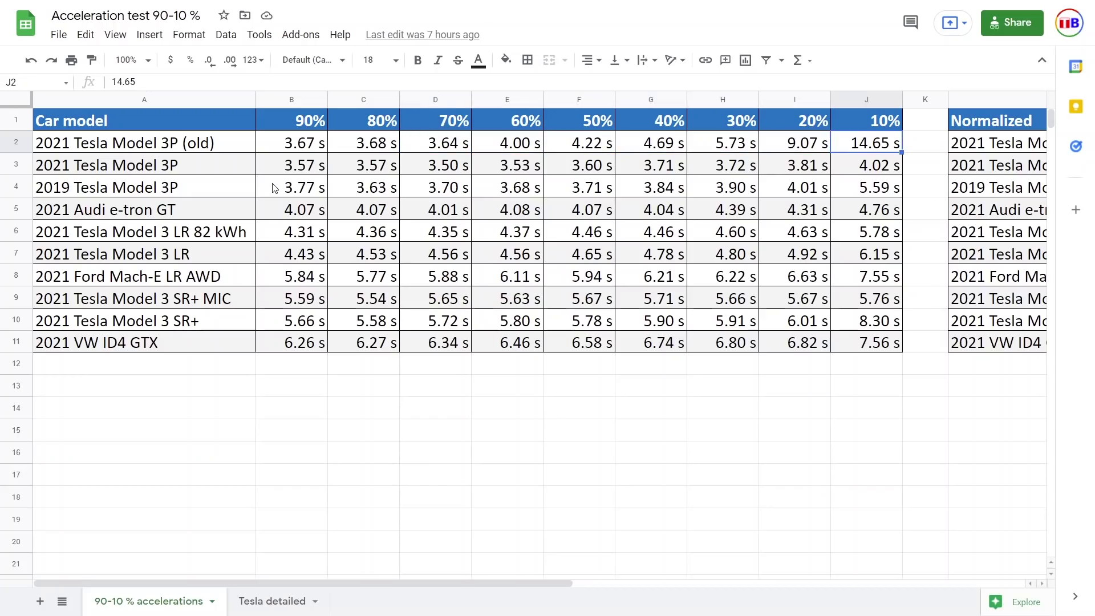
Examine the 2021 Tesla Model 3P row's acceleration times from 90% down to 20% for comparison with the old Model 3P
key(Down)
key(Left)
key(Left)
key(Left)
key(Left)
key(Left)
key(Left)
key(Left)
key(Left)
key(Left)
key(Right)
key(Right)
key(Right)
key(Left)
key(Left)
key(Left)
key(Right)
key(Right)
key(Right)
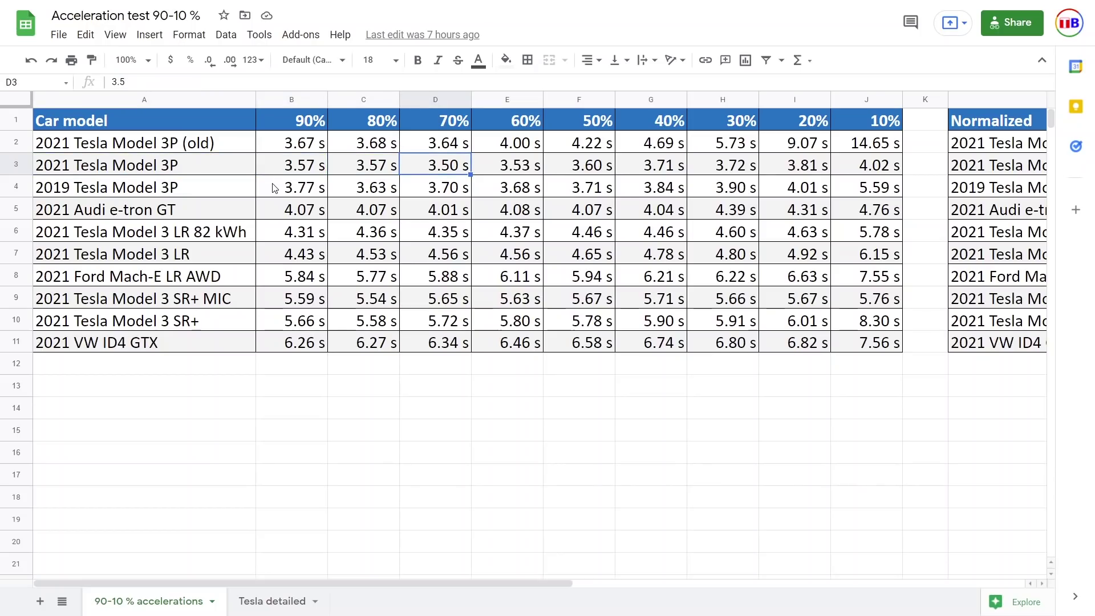
key(Left)
key(Right)
key(Right)
key(Right)
key(Right)
key(Right)
key(Right)
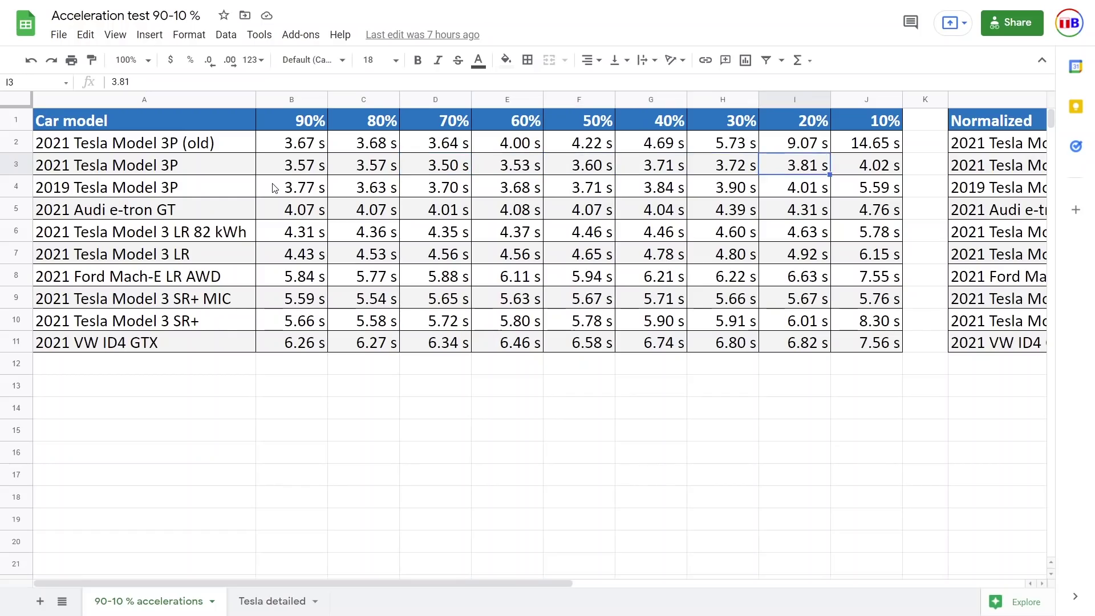
Look across to the Normalized table's values for the 2021 Tesla Model 3P
key(Right)
key(Right)
key(Right)
key(Right)
key(Right)
key(Right)
key(Right)
key(Right)
key(Right)
key(Right)
key(Right)
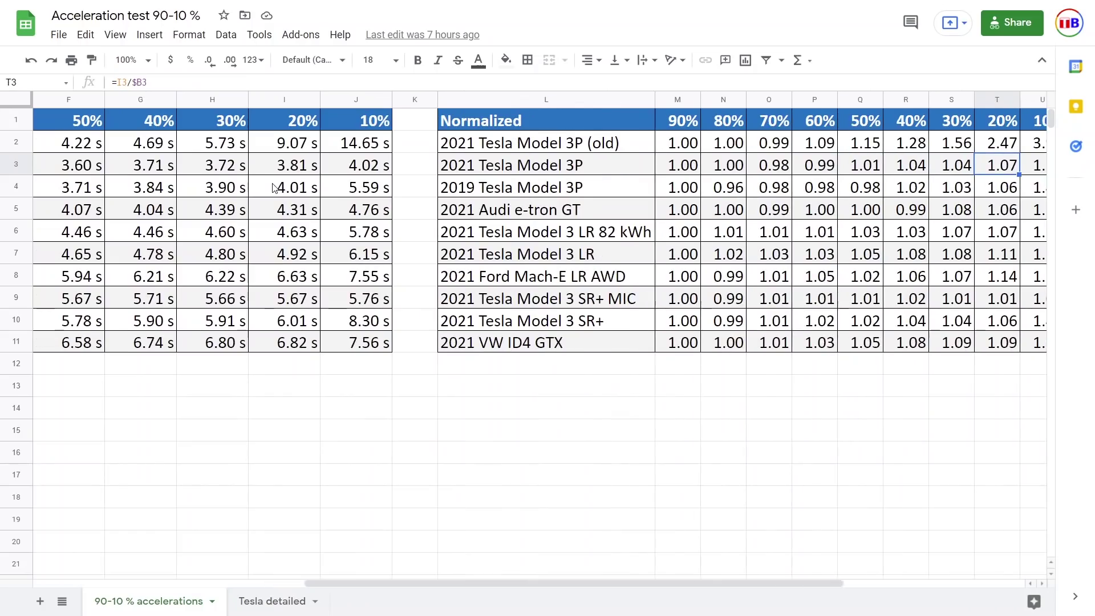
key(Right)
key(Right)
Return to the 2021 Tesla Model 3P's measured 90% time in B3, the baseline for its normalized values
key(Left)
key(Left)
key(Left)
key(Left)
key(Left)
key(Left)
key(Left)
key(Left)
key(Left)
key(Left)
key(Left)
key(Left)
key(Left)
key(Left)
key(Left)
key(Left)
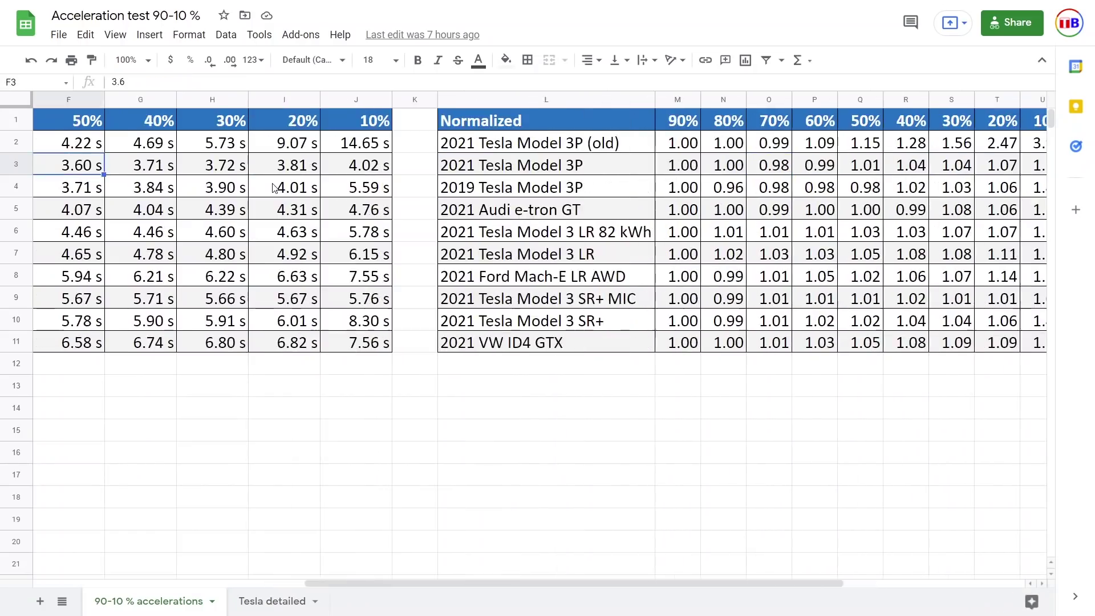
key(Left)
key(Left)
key(Left)
key(Left)
key(Left)
key(Right)
key(Right)
key(Left)
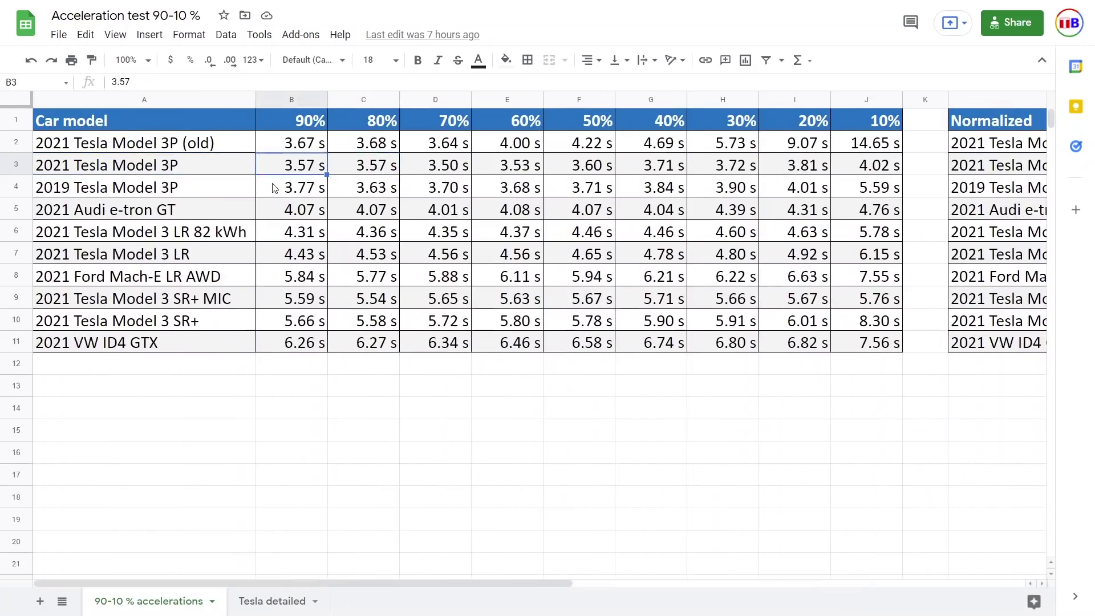
Examine the 2021 Tesla Model 3P's normalized values at each charge level through to its Avg cell, V3
key(Right)
key(Right)
key(Right)
key(Right)
key(Right)
key(Right)
key(Right)
key(Right)
key(Right)
key(Right)
key(Right)
key(Right)
key(Right)
key(Right)
key(Right)
key(Right)
key(Right)
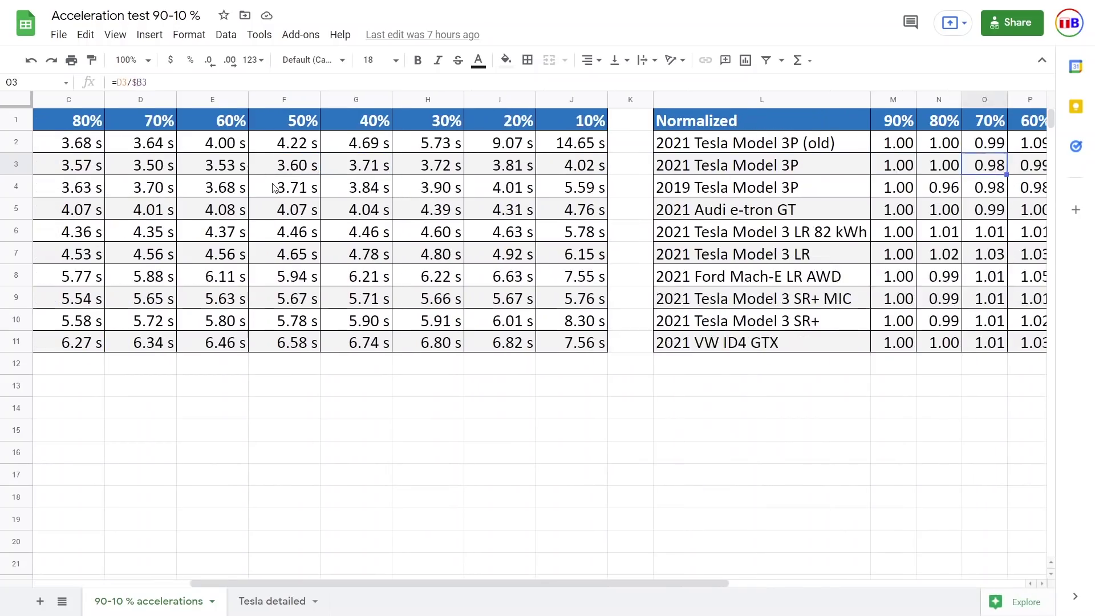
key(Right)
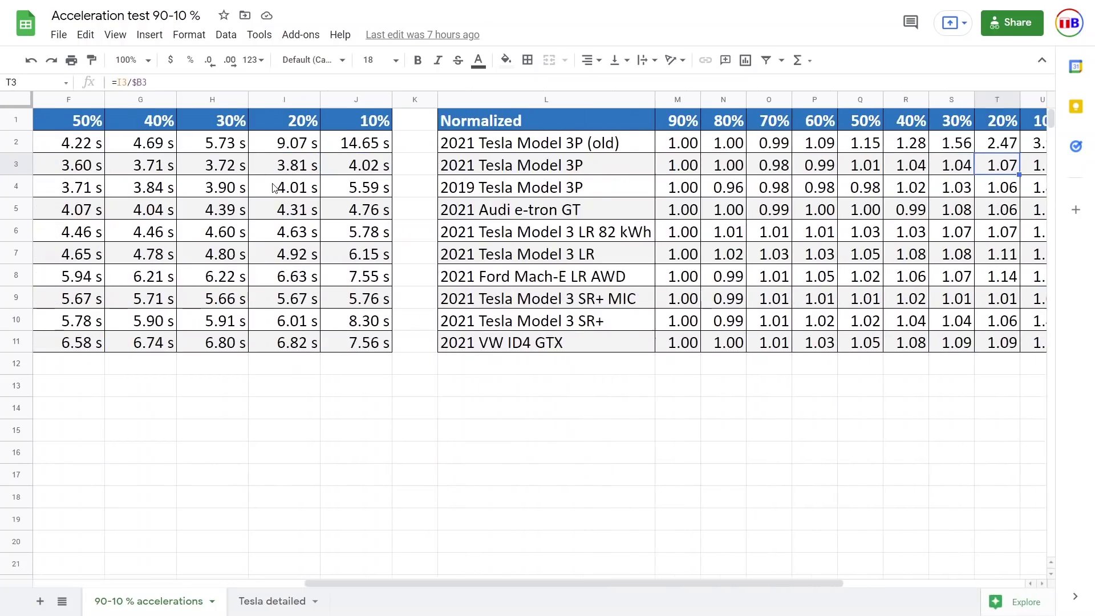
key(Right)
key(Left)
key(Left)
key(Right)
key(Right)
key(Right)
key(Right)
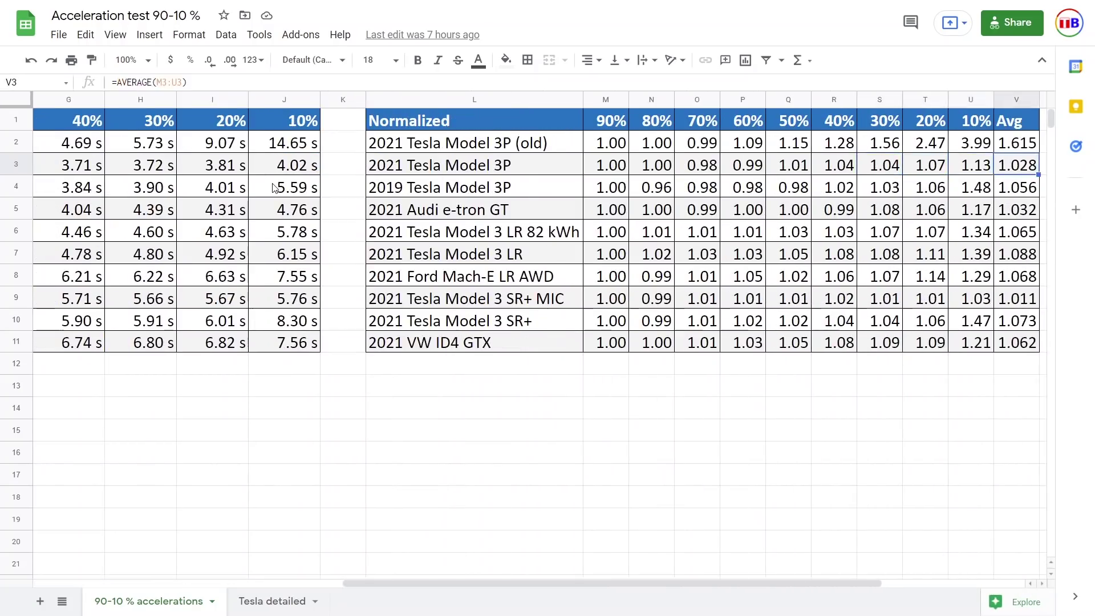
Go back over the 2021 Tesla Model 3P's normalized values from the average toward the higher charge levels
key(Left)
key(Left)
key(Left)
key(Left)
key(Left)
key(Left)
key(Left)
key(Left)
key(Left)
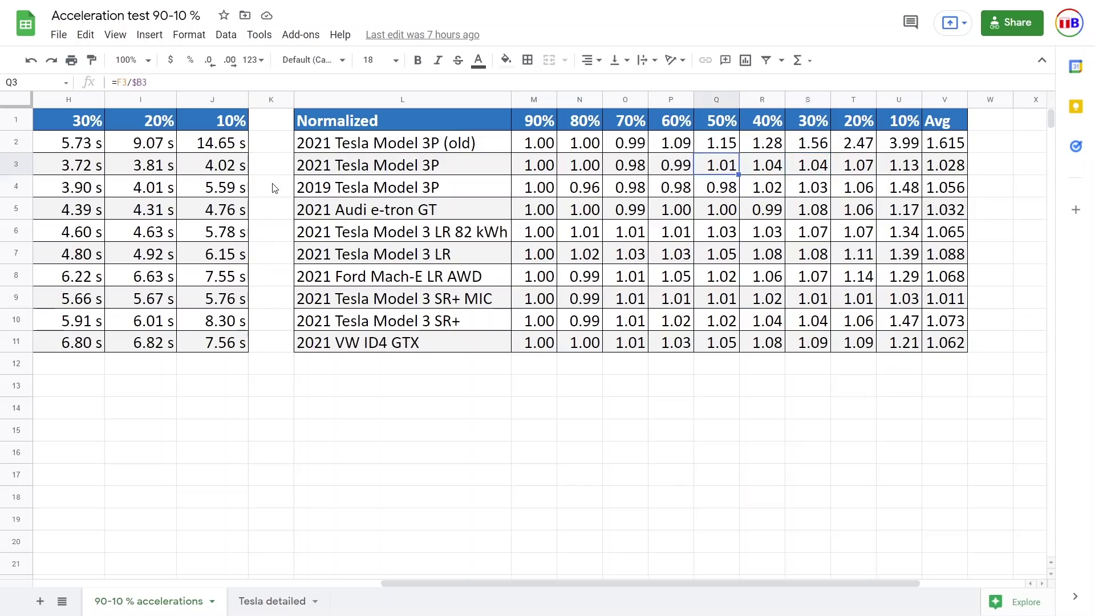
Examine the normalized values of the 2021 Tesla Model 3P (old) from 50% to 20% charge
key(Up)
key(Right)
key(Right)
key(Right)
key(Right)
key(Right)
key(Right)
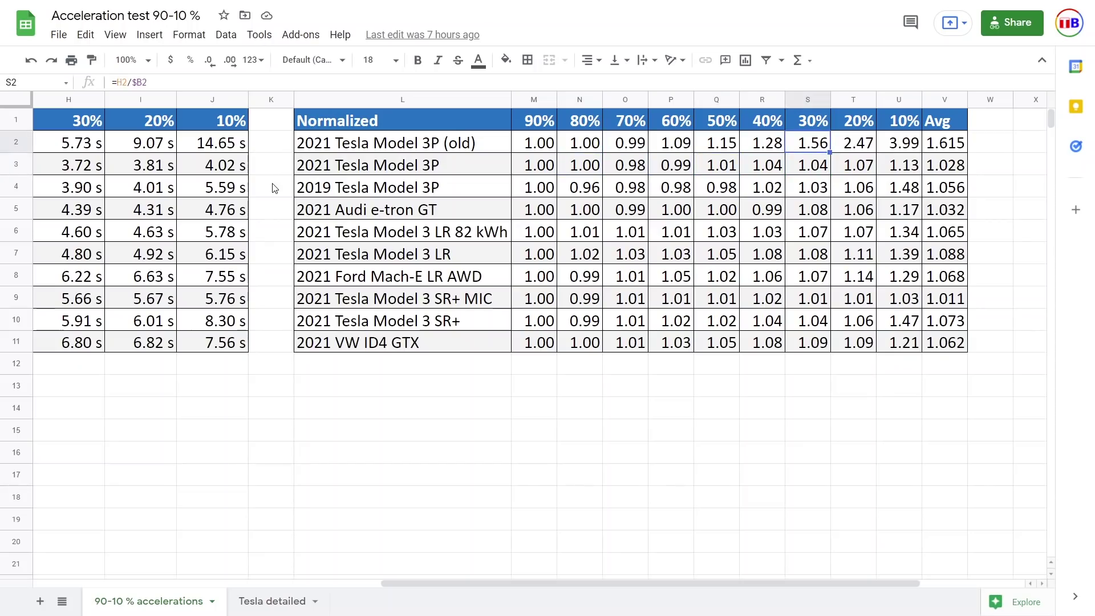
key(Left)
key(Left)
key(Right)
key(Right)
key(Right)
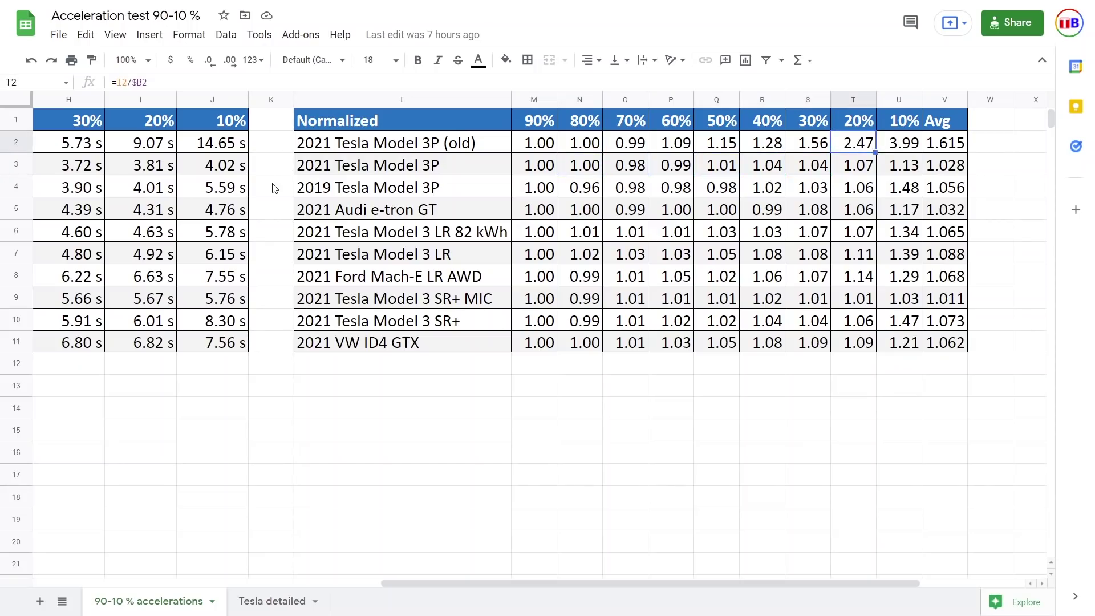
Compare the normalized slowdown of the other cars row by row, down to the 2021 VW ID4 GTX
key(Down)
key(Down)
key(Left)
key(Left)
key(Down)
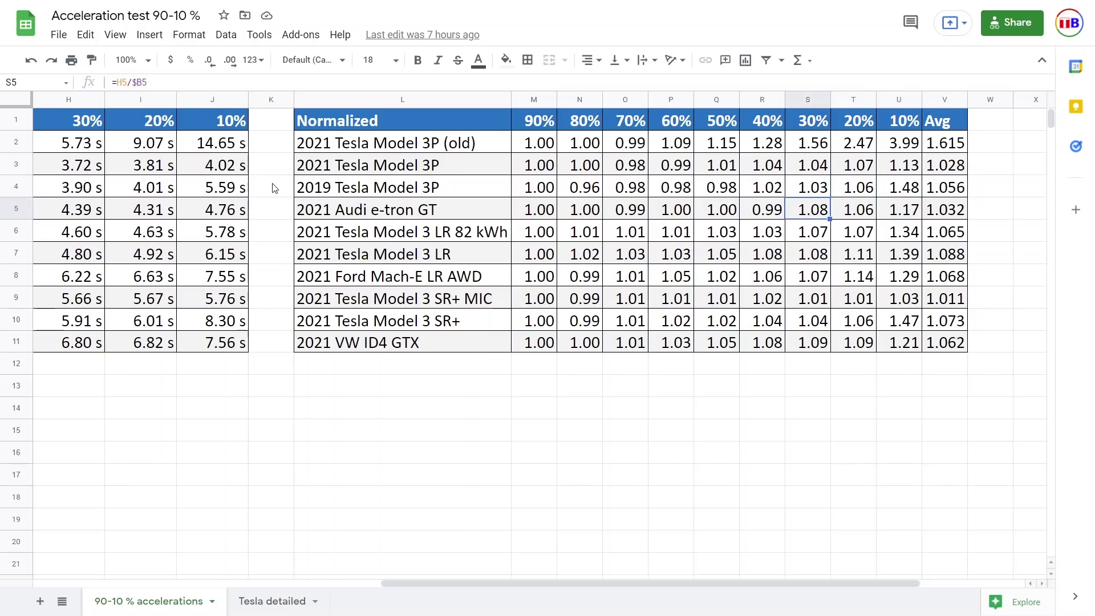
key(Down)
key(Left)
key(Down)
key(Down)
key(Down)
key(Down)
key(Down)
Examine the 2021 VW ID4 GTX's normalized values across the charge levels, ending at its average in V11
key(Left)
key(Left)
key(Left)
key(Left)
key(Left)
key(Right)
key(Right)
key(Right)
key(Right)
key(Right)
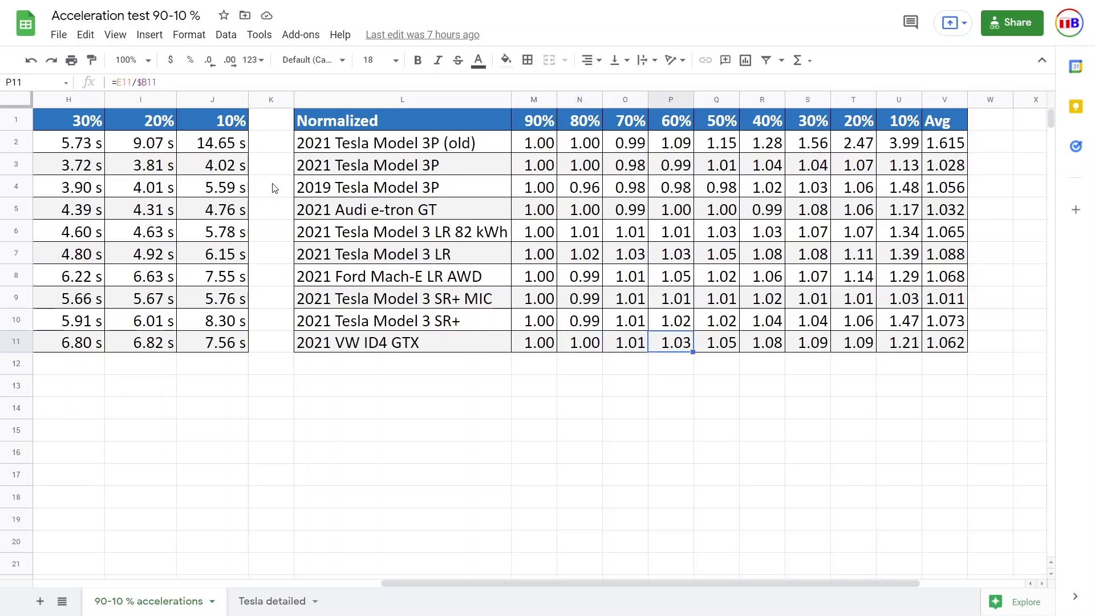
key(Right)
key(Right)
key(Right)
key(Left)
key(Right)
key(Right)
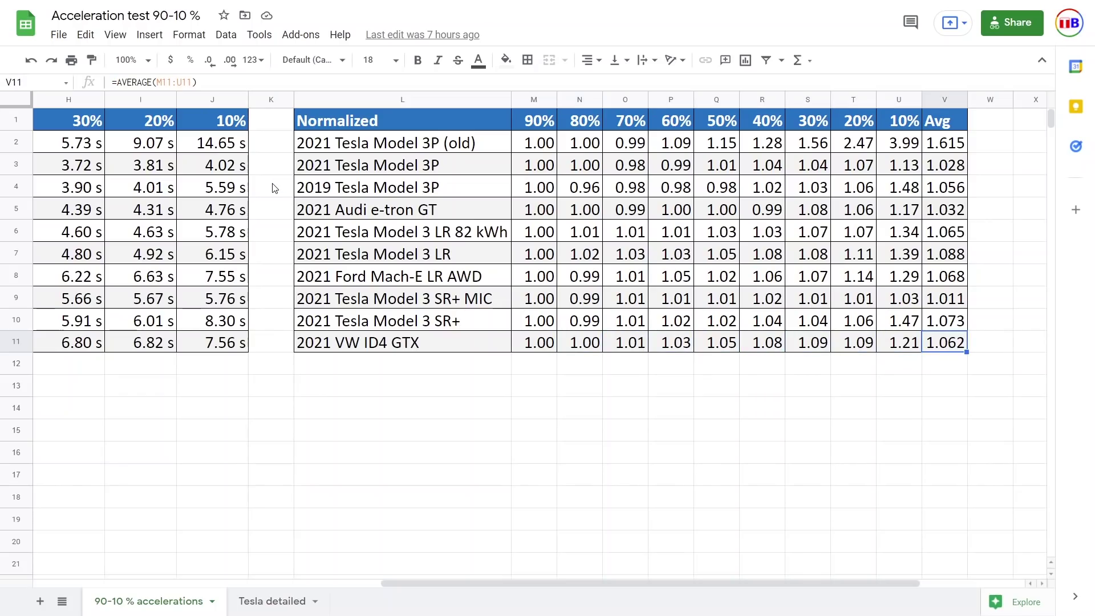
Compare the normalized averages from the 2021 VW ID4 GTX up to the 2021 Tesla Model 3P, ending at the Audi e-tron GT in V5
key(Up)
key(Up)
key(Up)
key(Up)
key(Up)
key(Up)
key(Up)
key(Up)
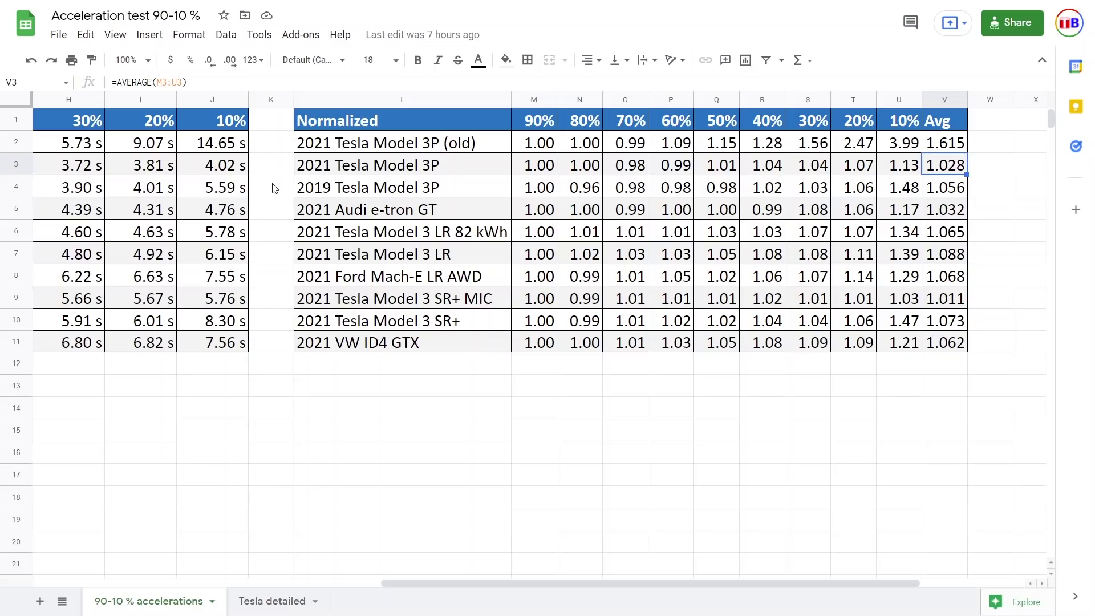
key(Down)
key(Down)
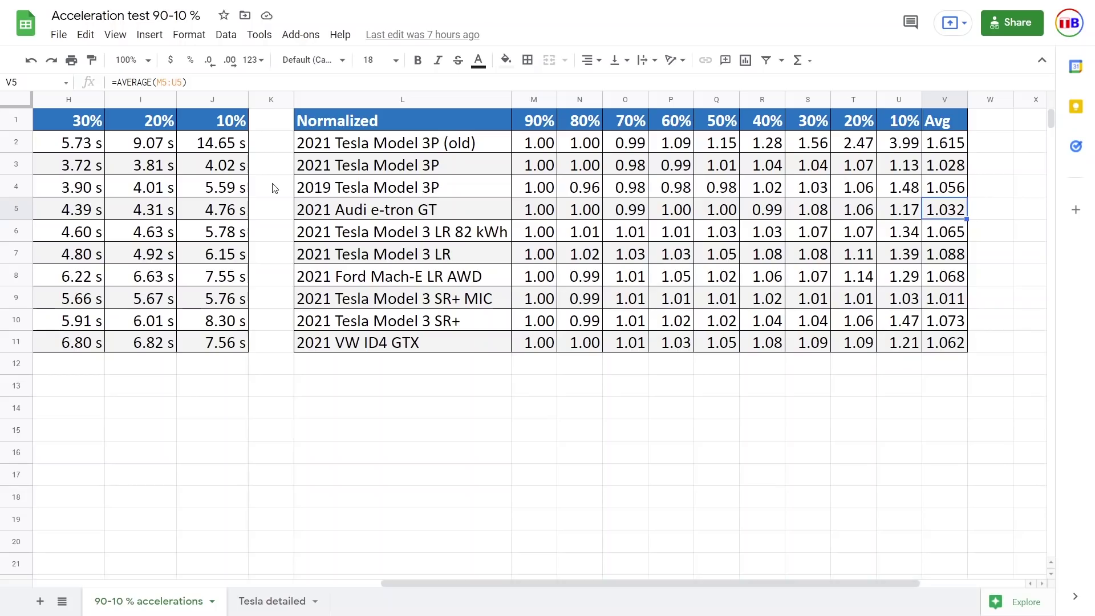
Examine the 2021 Audi e-tron GT's normalized values at the lower charge levels, ending at 10% in U5
key(Left)
key(Left)
key(Left)
key(Left)
key(Left)
key(Right)
key(Right)
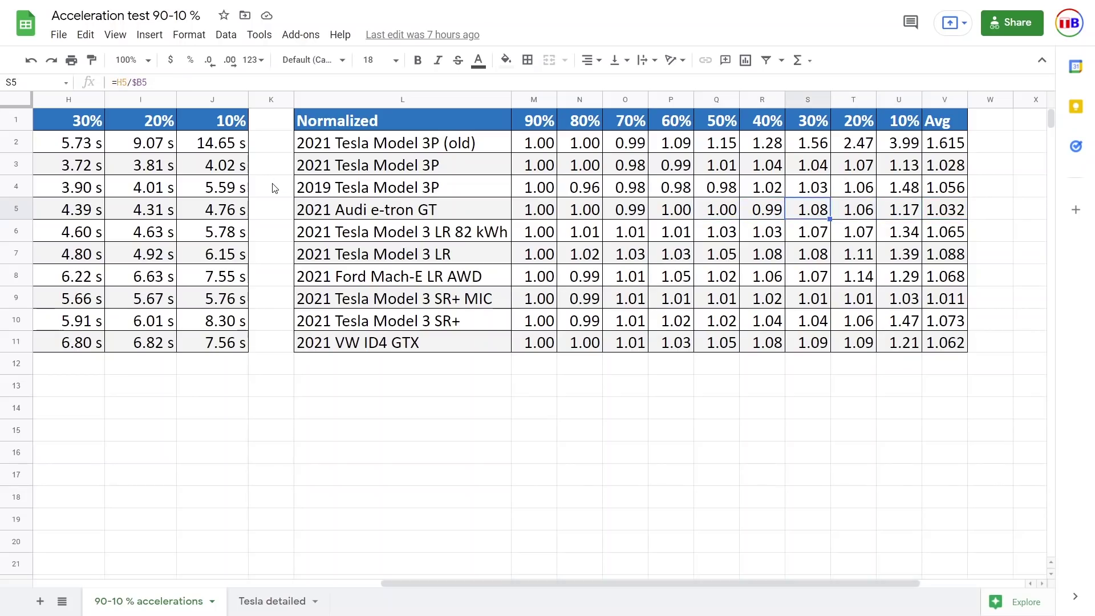
key(Right)
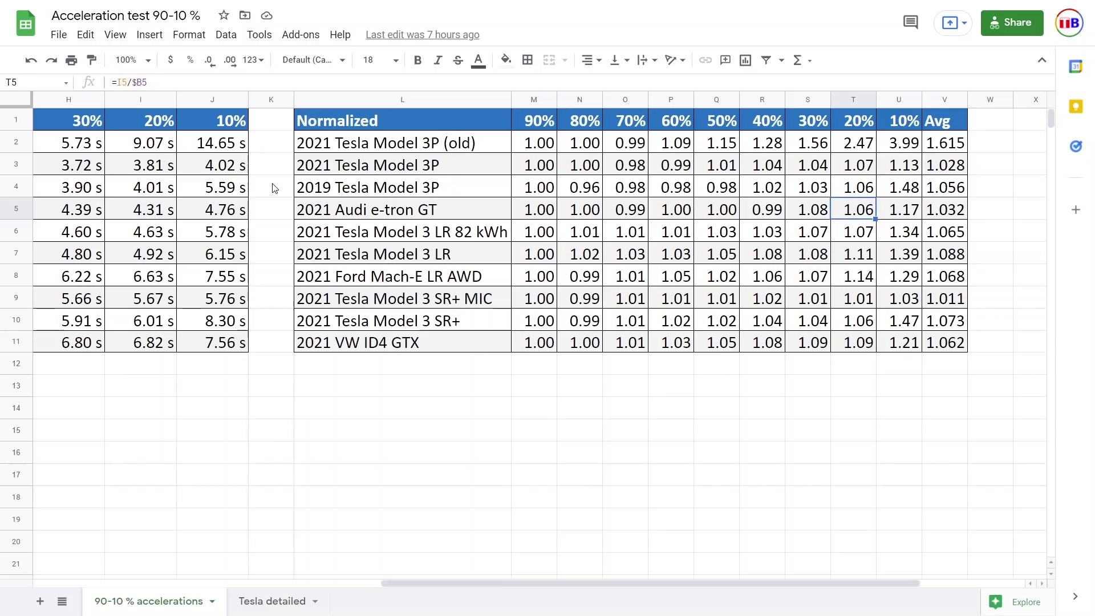
key(Right)
Go down to the 2021 Tesla Model 3 SR+ MIC and trace its normalized values from the average toward the higher charge levels
key(Down)
key(Down)
key(Down)
key(Down)
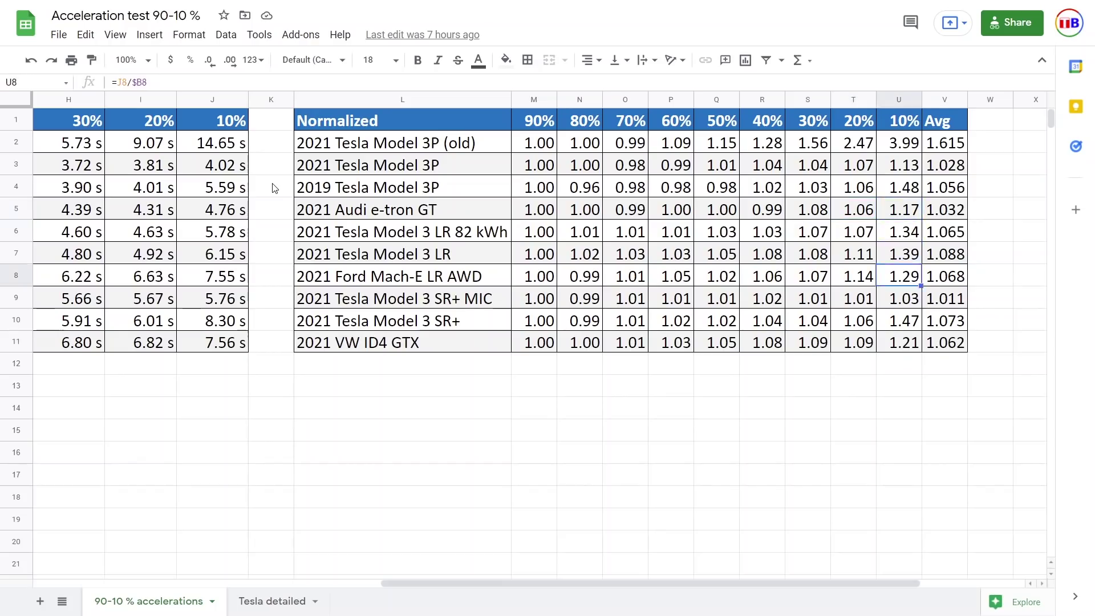
key(Right)
key(Left)
key(Left)
key(Left)
key(Left)
key(Left)
key(Left)
key(Left)
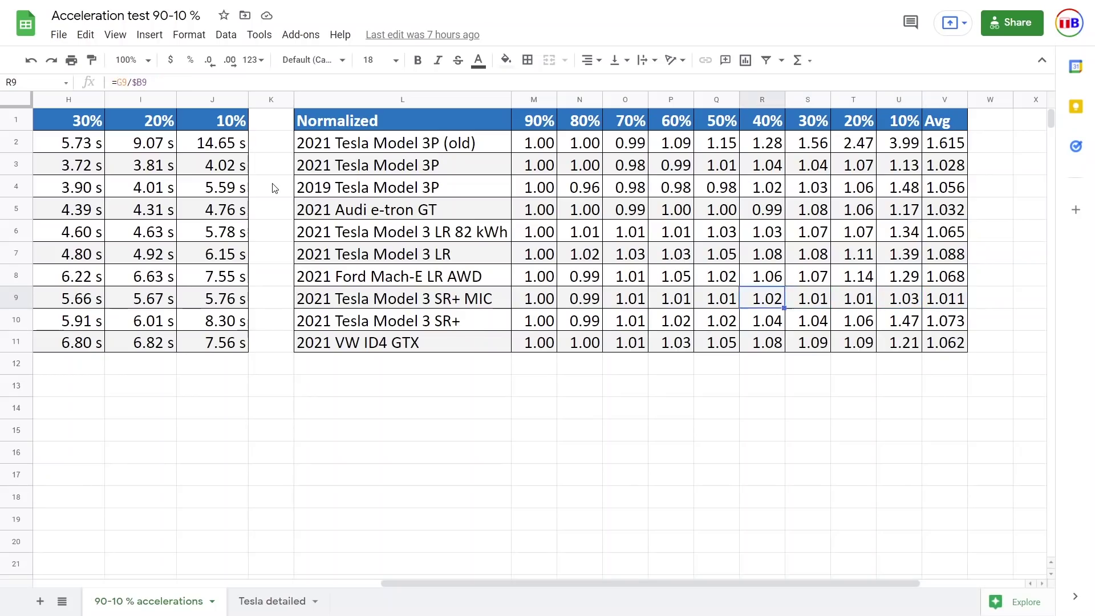
Follow the 2021 Tesla Model 3 SR+ MIC's normalized values down to 10% charge, ending at its average in V9
key(Right)
key(Right)
key(Right)
key(Right)
key(Right)
key(Right)
key(Right)
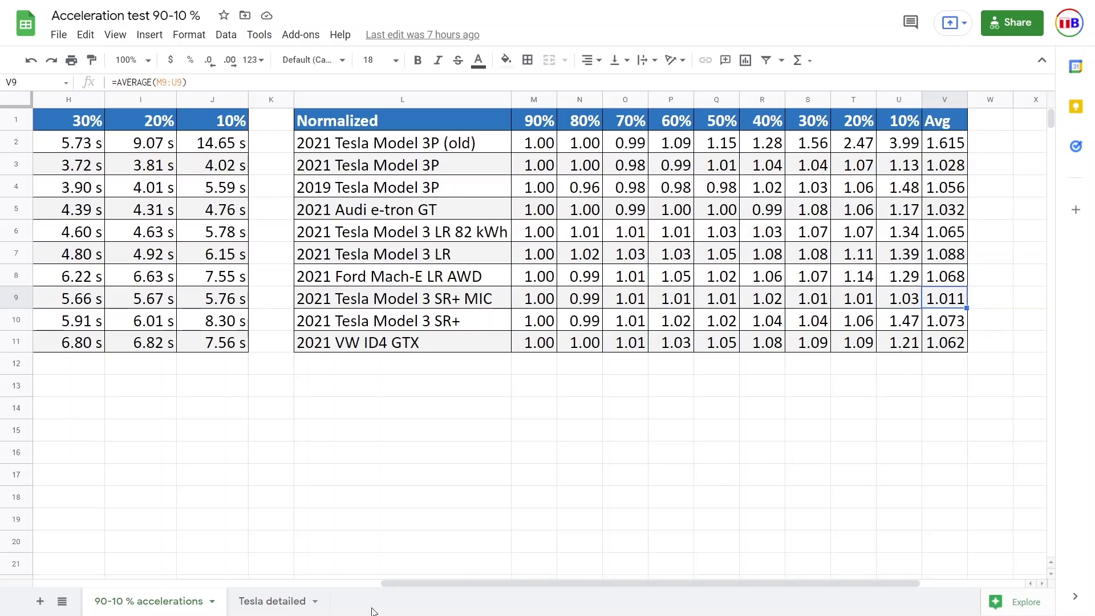
Open the Tesla detailed sheet and look through the row labels from A10 up to the 2021 Perf (old) acceleration row
click(264, 604)
click(179, 322)
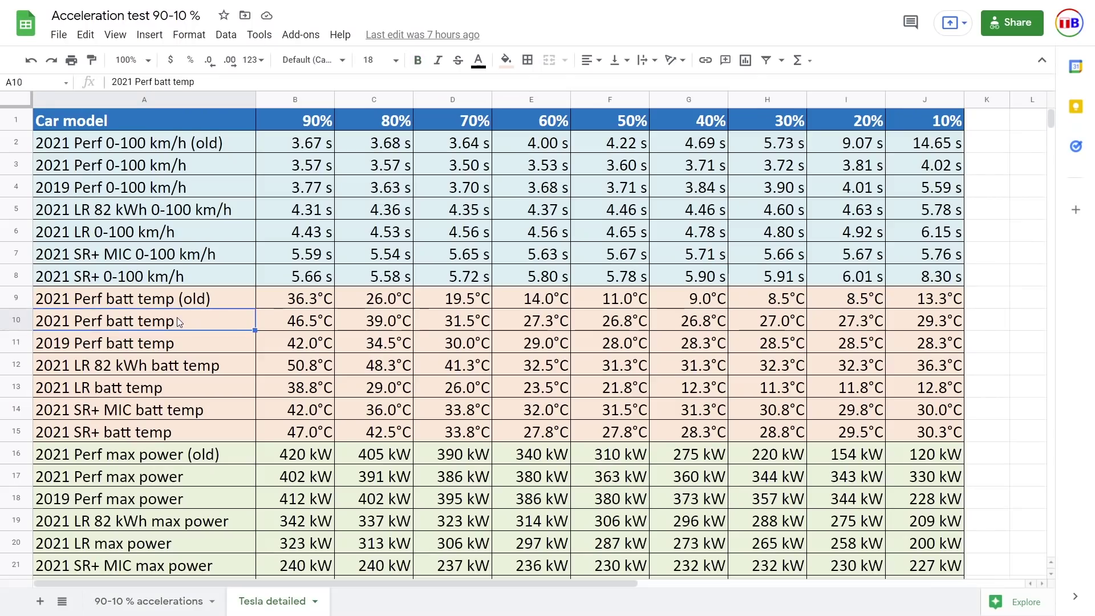
key(Up)
key(Up)
key(Up)
key(Up)
key(Up)
key(Up)
key(Up)
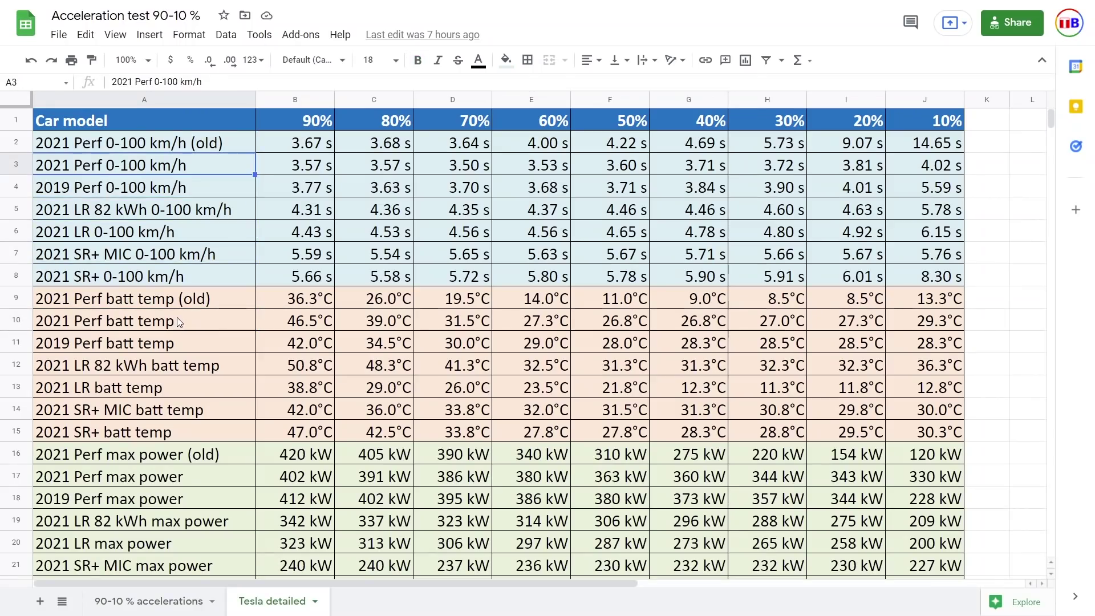
key(Up)
Go through the 0-100 km/h row labels down to the 2021 Perf battery temperature row, ending at its 90% value in B10
key(Down)
key(Down)
key(Down)
key(Down)
key(Down)
key(Down)
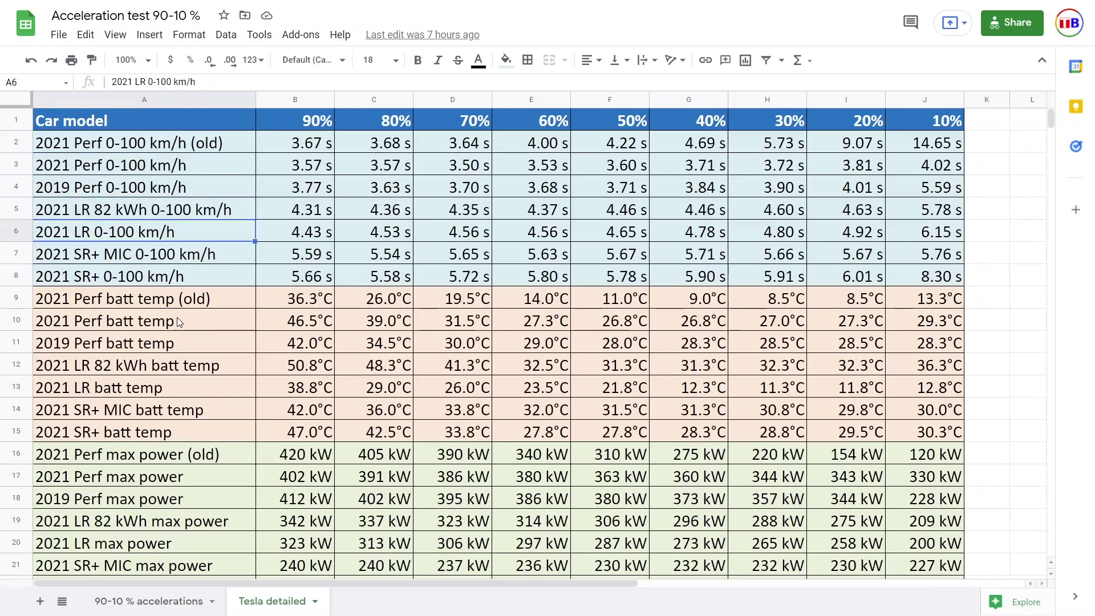
key(Down)
key(Down)
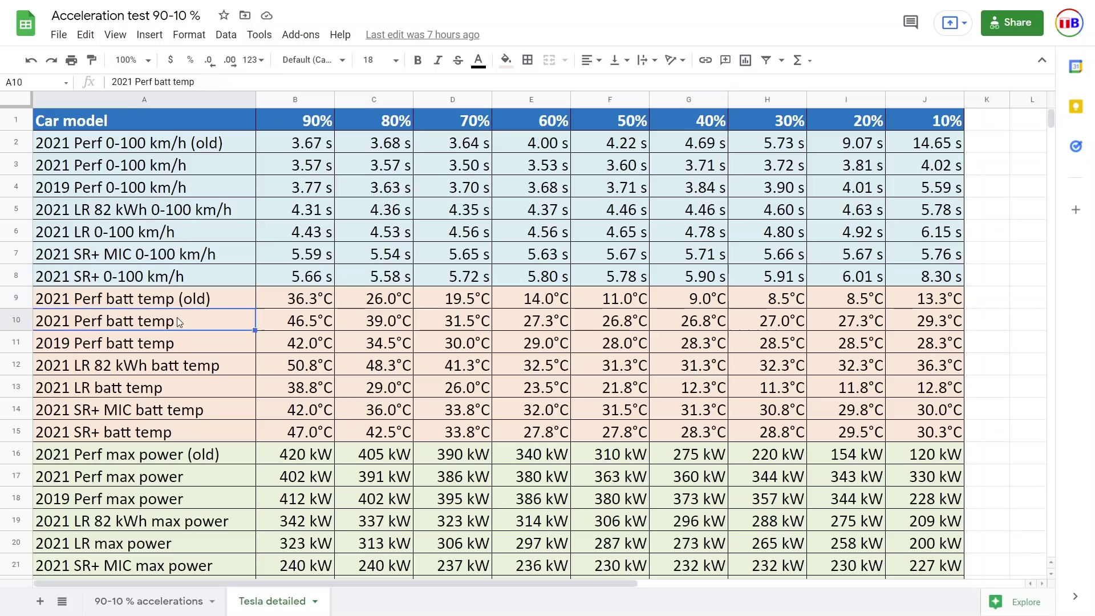
key(Right)
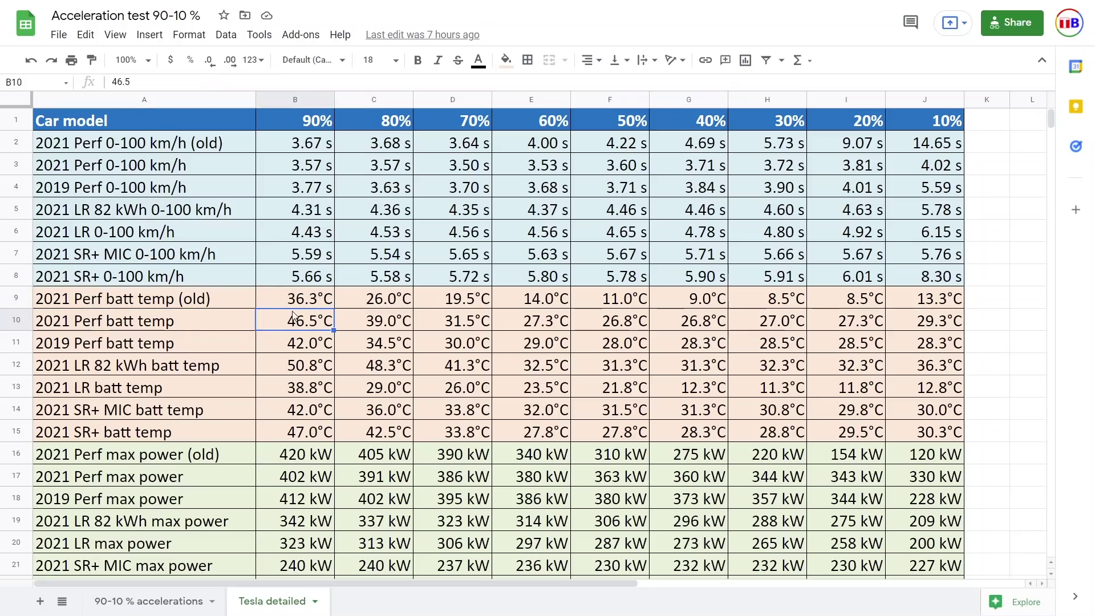
Examine the 2021 Perf (old) battery temperatures from 90% down to 10% charge
click(292, 299)
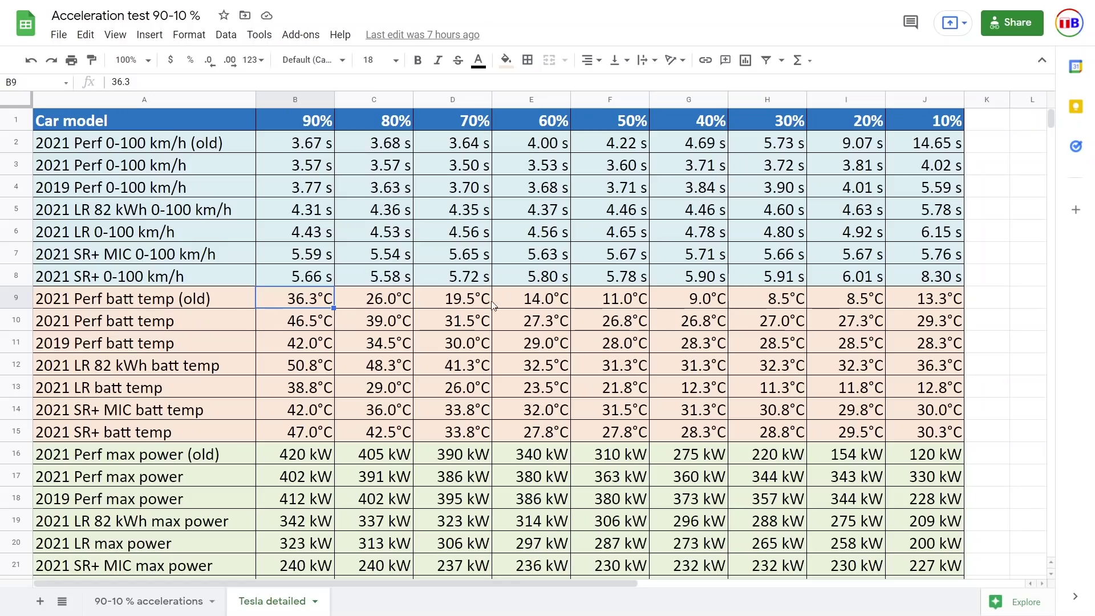
click(460, 301)
click(544, 303)
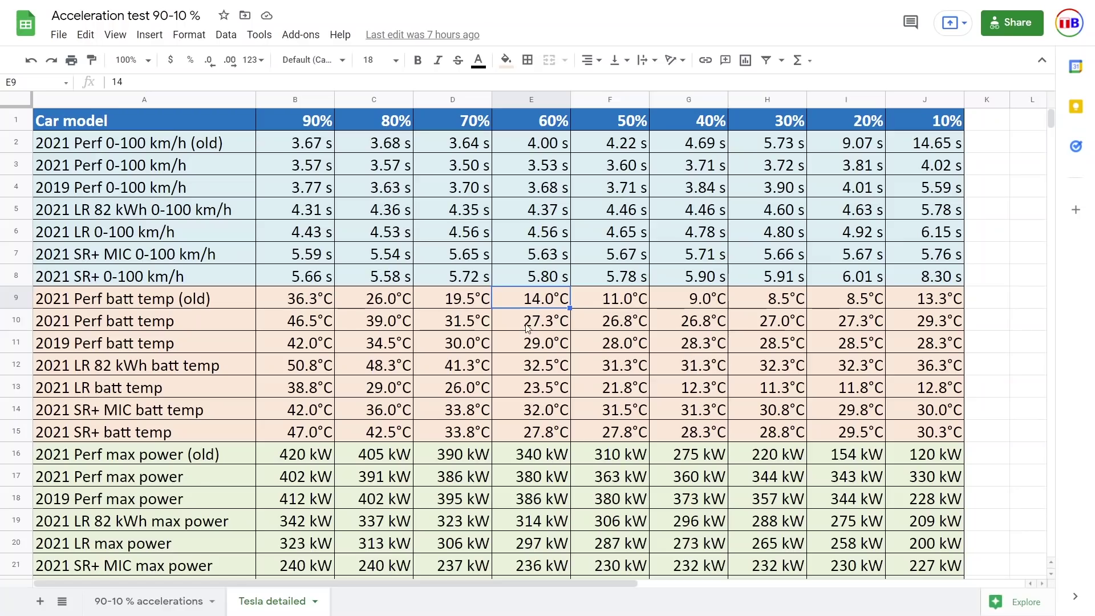
click(683, 303)
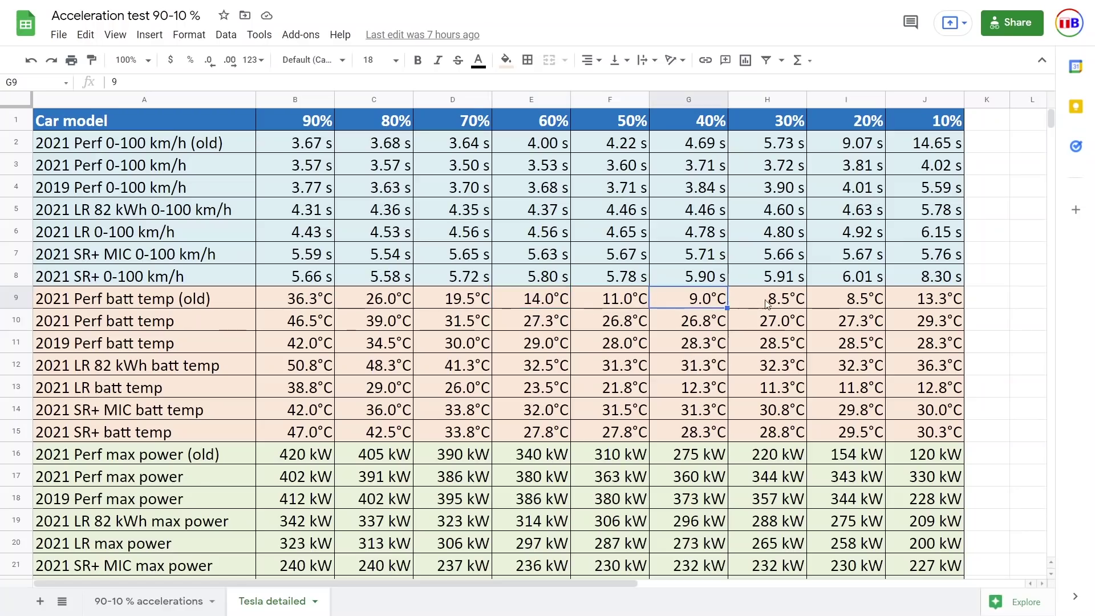
click(767, 304)
click(856, 300)
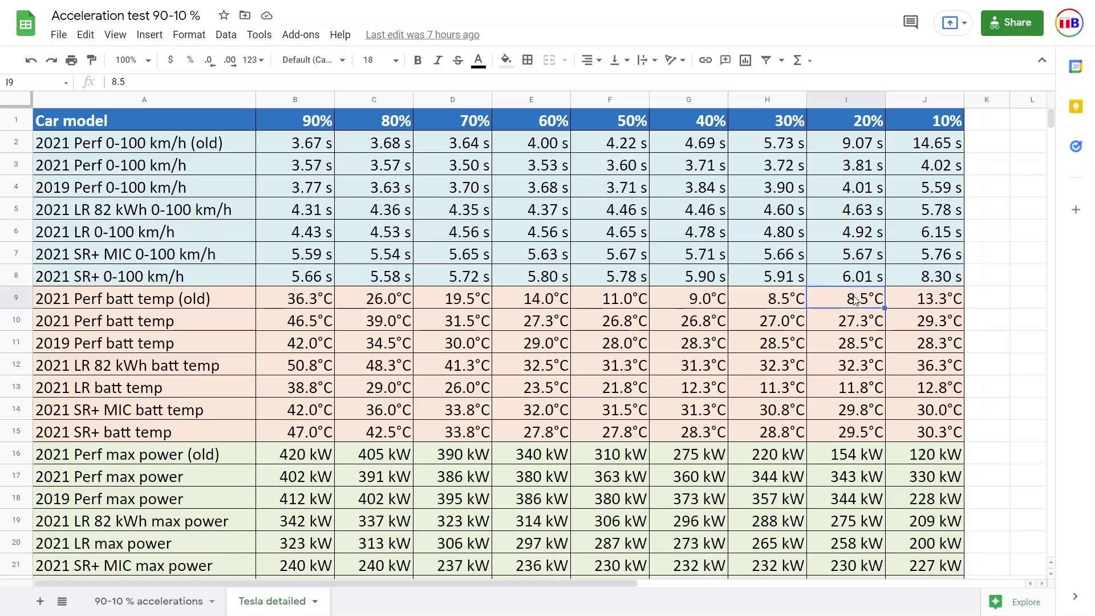
click(935, 302)
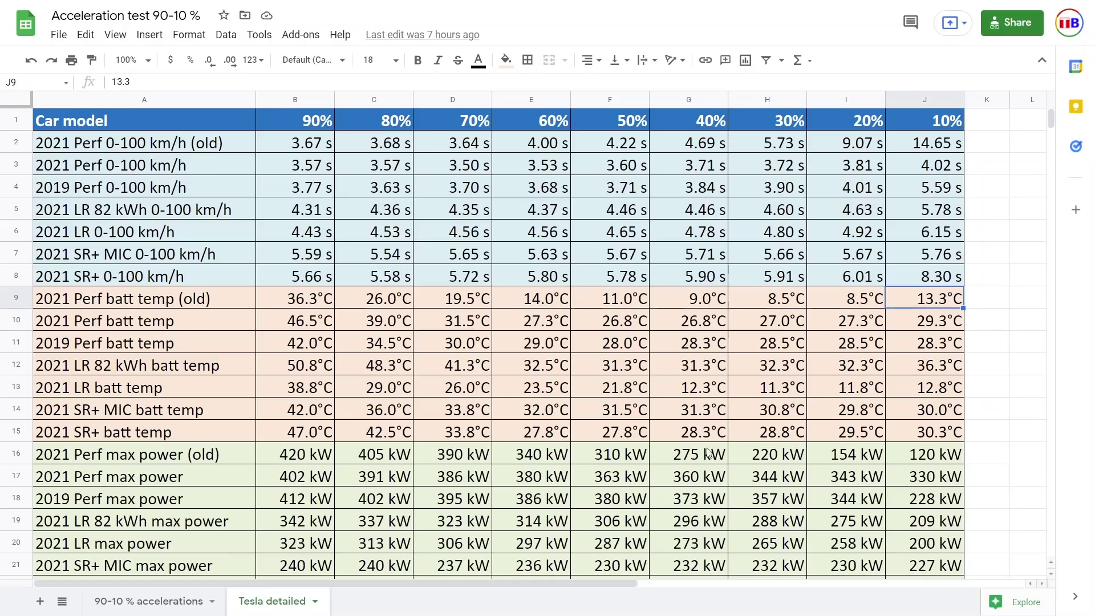
Check the 2021 Perf (old) max power at 90% and 80%, and go up to its battery temperature at 90% for comparison
click(258, 459)
click(342, 463)
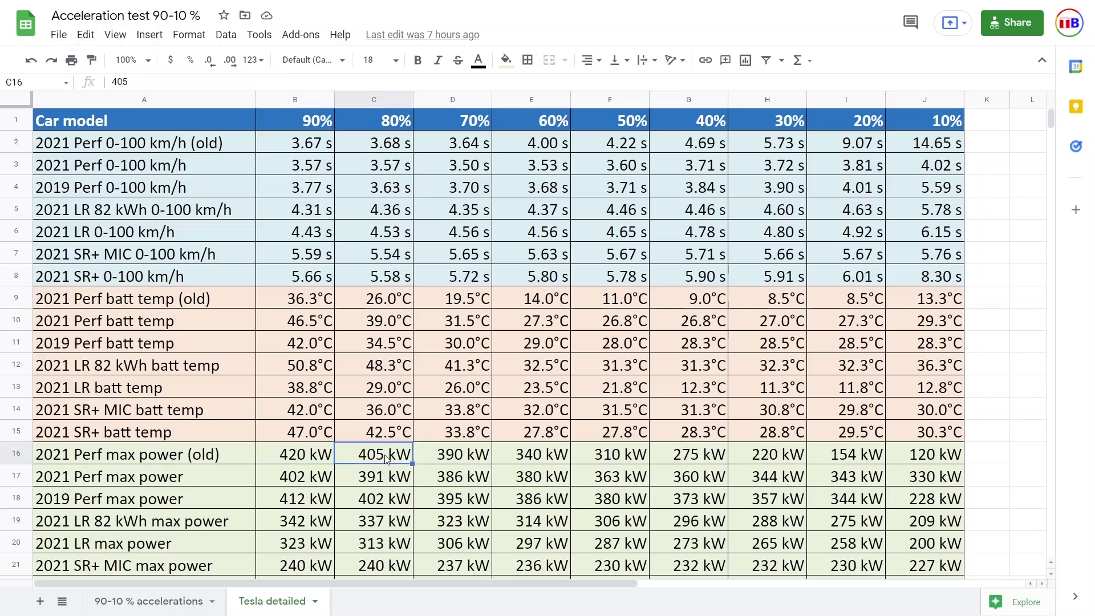
click(301, 459)
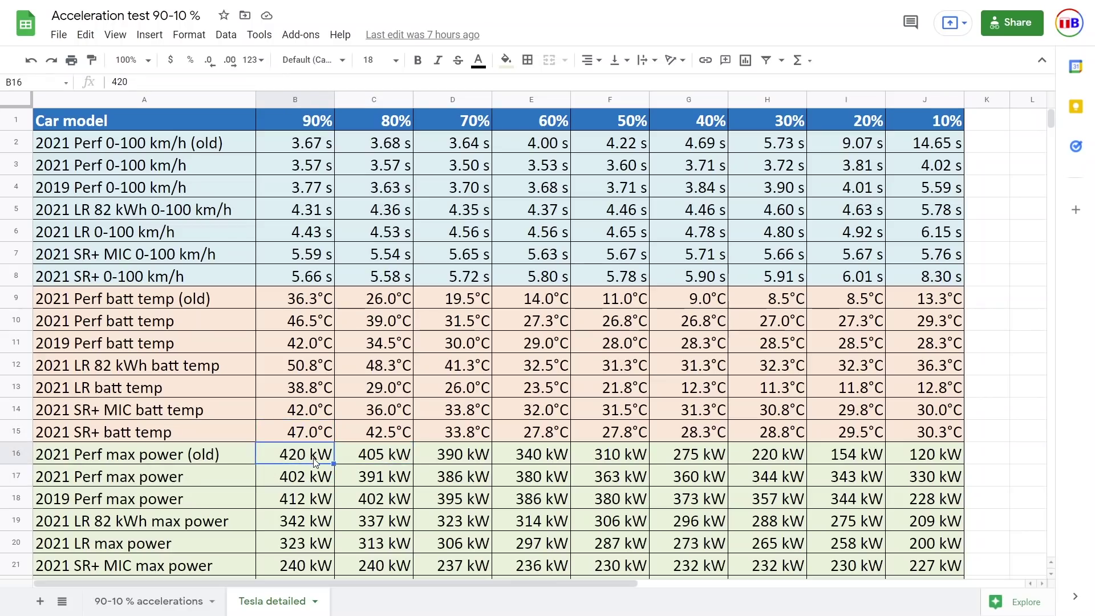
key(Up)
key(Up)
key(Up)
key(Up)
key(Up)
key(Up)
key(Up)
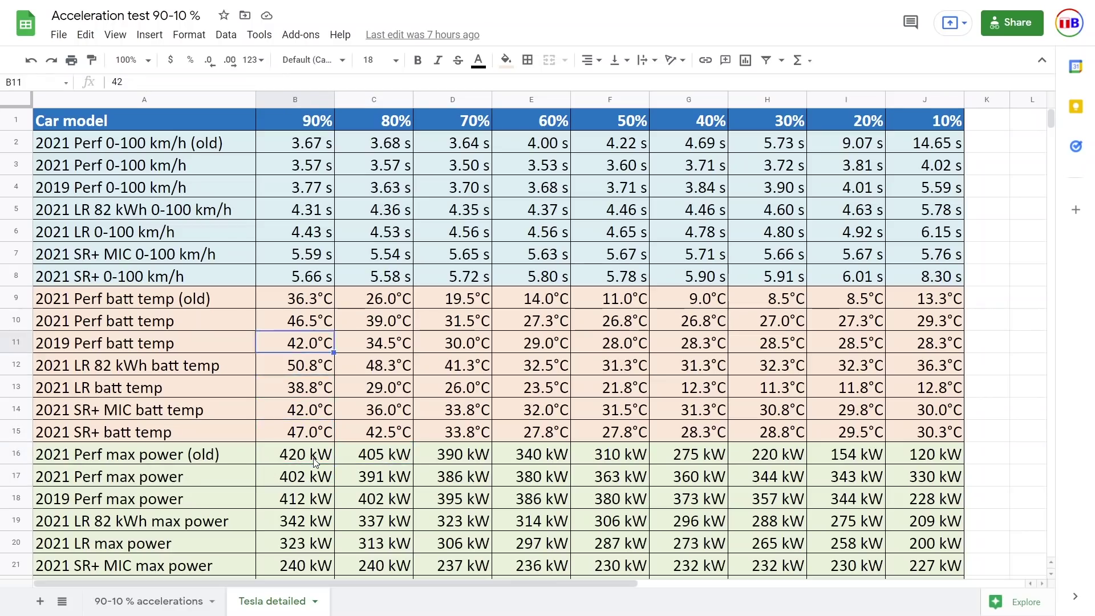
Return to the 2021 Perf (old) max power row and examine its values from 90% to 40% charge
key(Down)
key(Down)
key(Down)
key(Down)
key(Down)
key(Down)
key(Down)
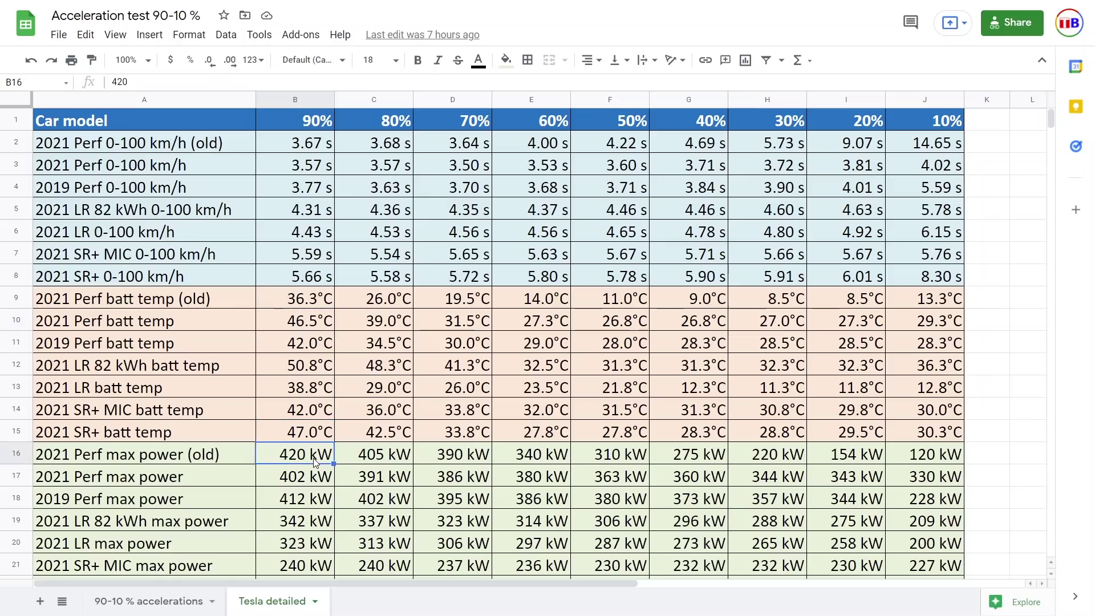
key(Right)
key(Right)
key(Right)
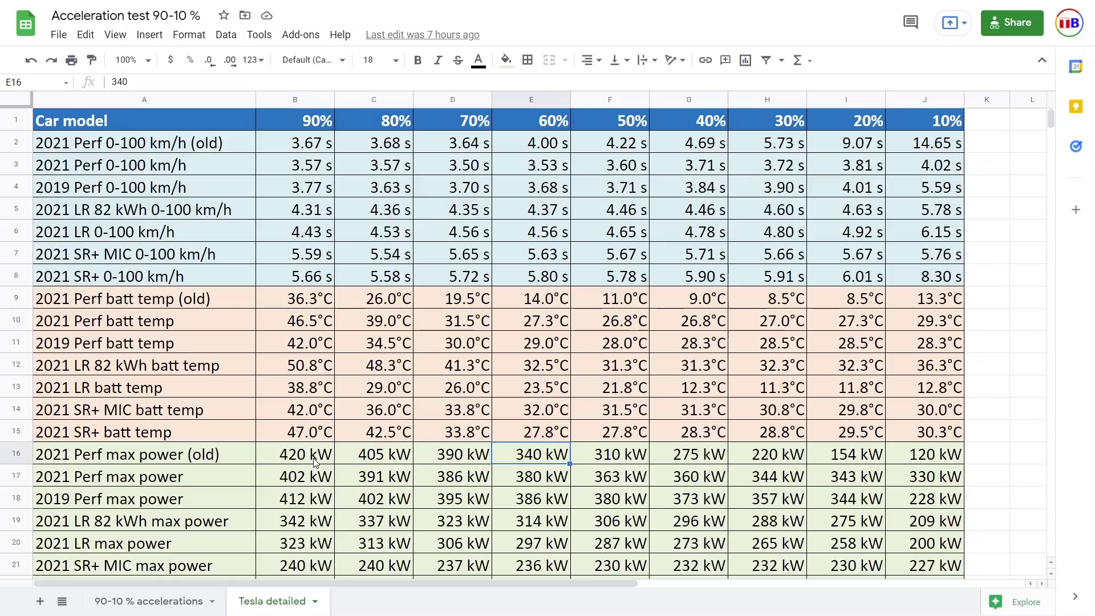
key(Right)
key(Right)
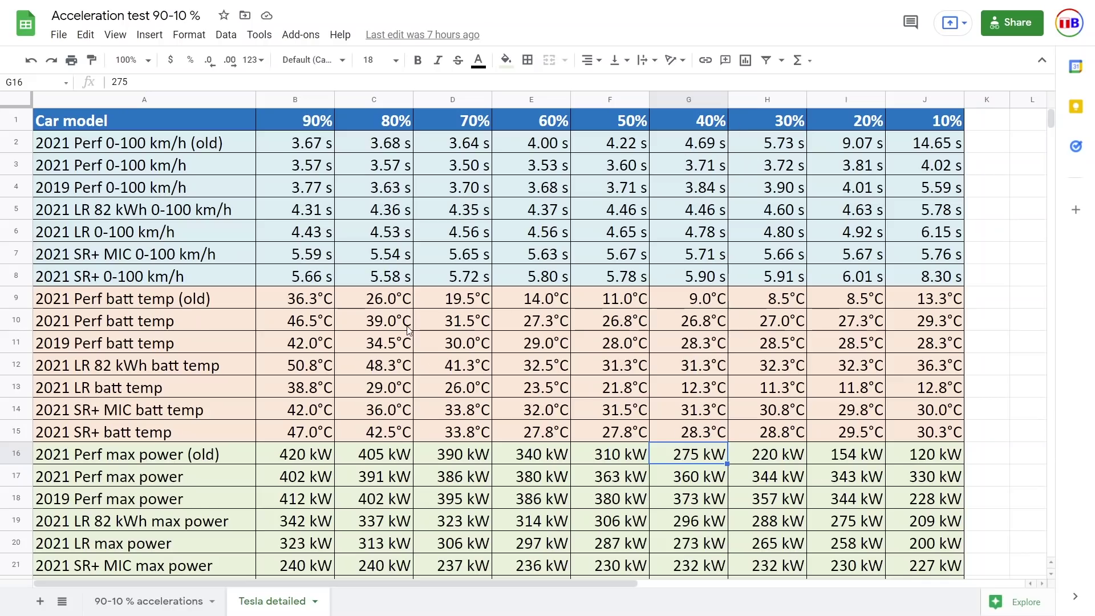
Examine the 2021 Perf (not old) battery temperatures from 90% to 40% charge
click(356, 320)
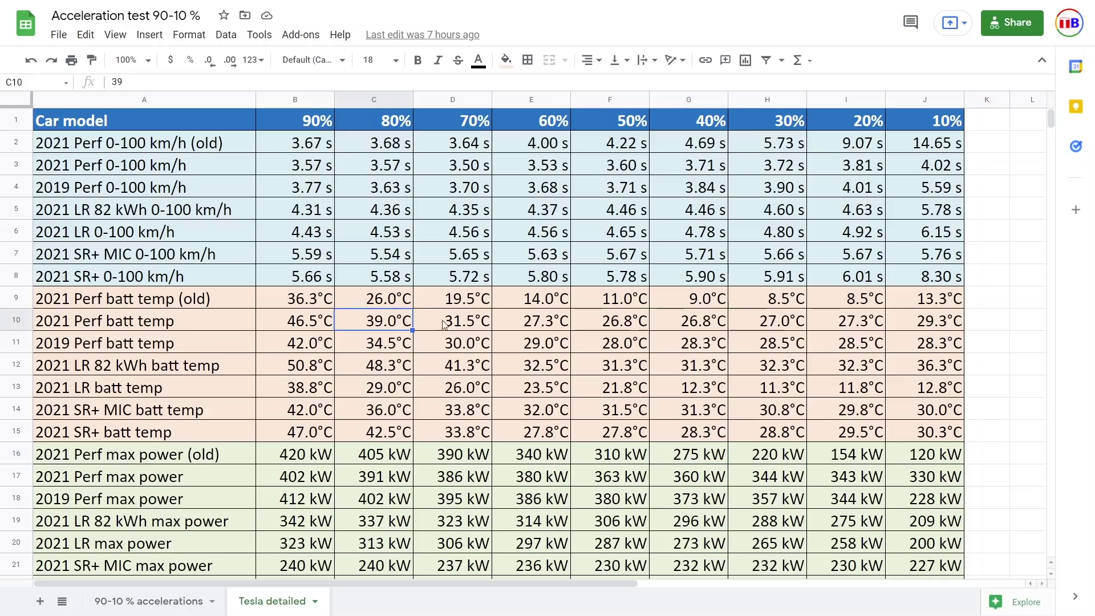
click(312, 325)
click(398, 324)
click(462, 328)
key(Right)
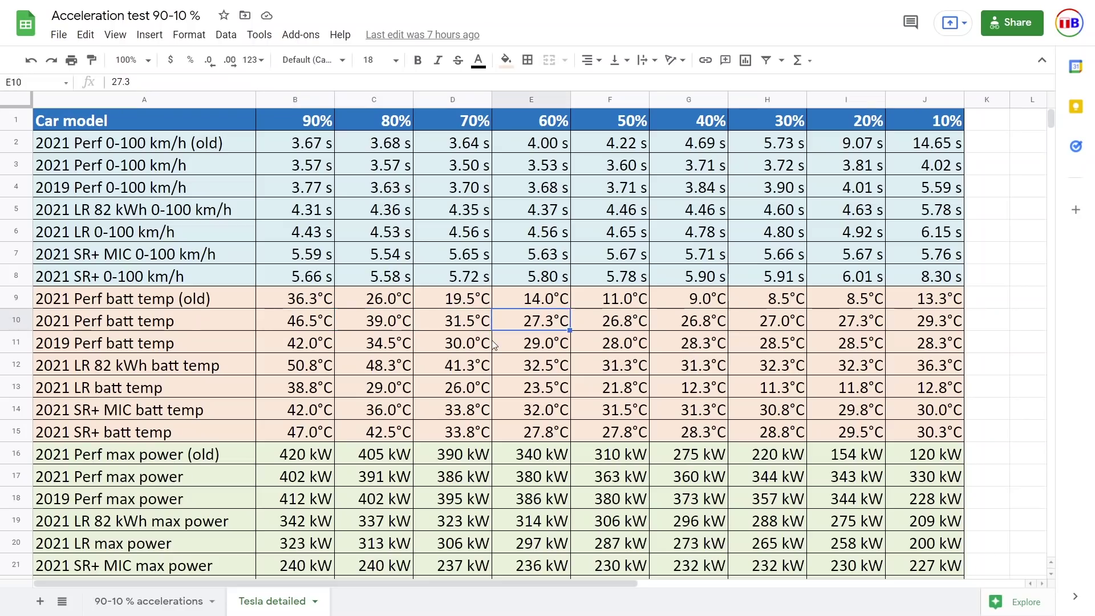
key(Right)
key(Right)
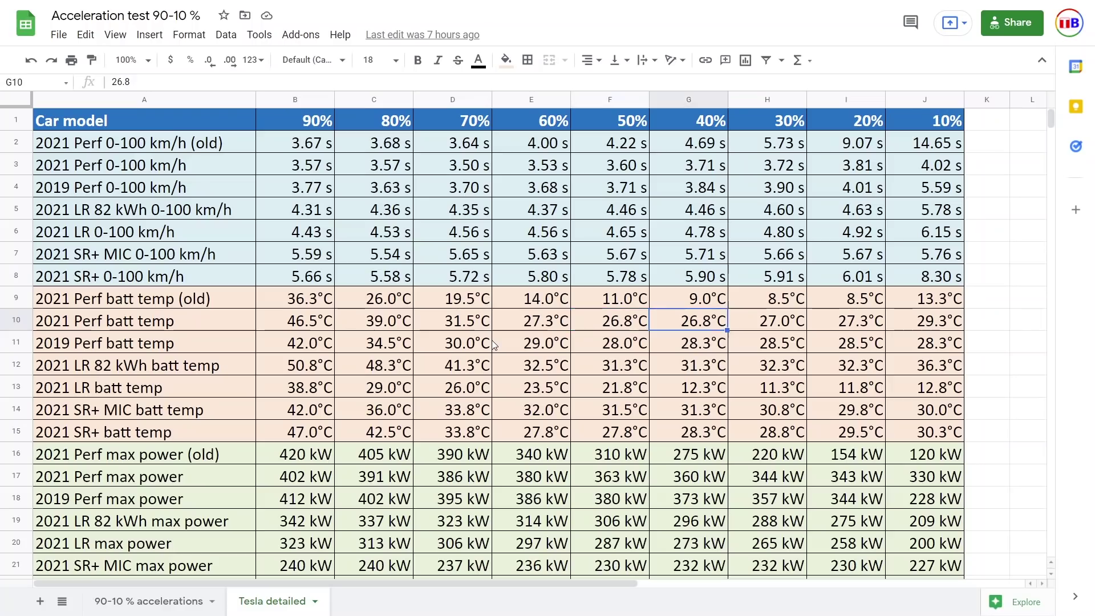
Compare the 2021 Perf battery temperatures between 60% and 10% charge, ending at 20% in I10
key(Left)
key(Left)
key(Right)
key(Right)
key(Right)
key(Left)
key(Left)
key(Right)
key(Right)
key(Right)
key(Right)
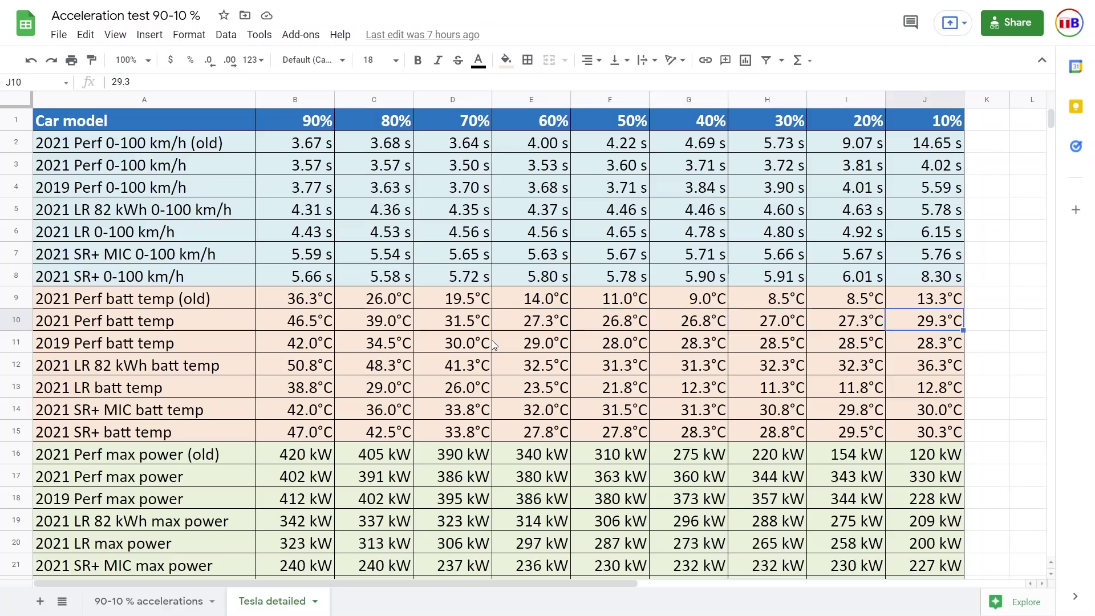
key(Left)
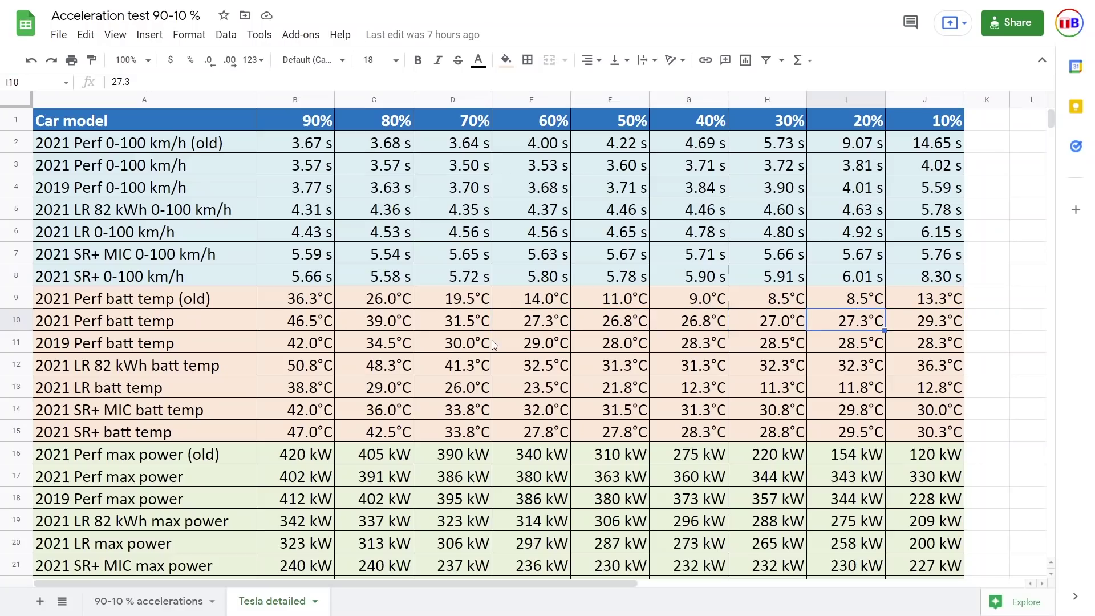
Go to the 2021 LR 82 kWh battery temperature row and check its values at 90% and 80% charge
key(Down)
key(Down)
key(Left)
key(Left)
key(Left)
key(Left)
key(Left)
key(Left)
key(Left)
key(Left)
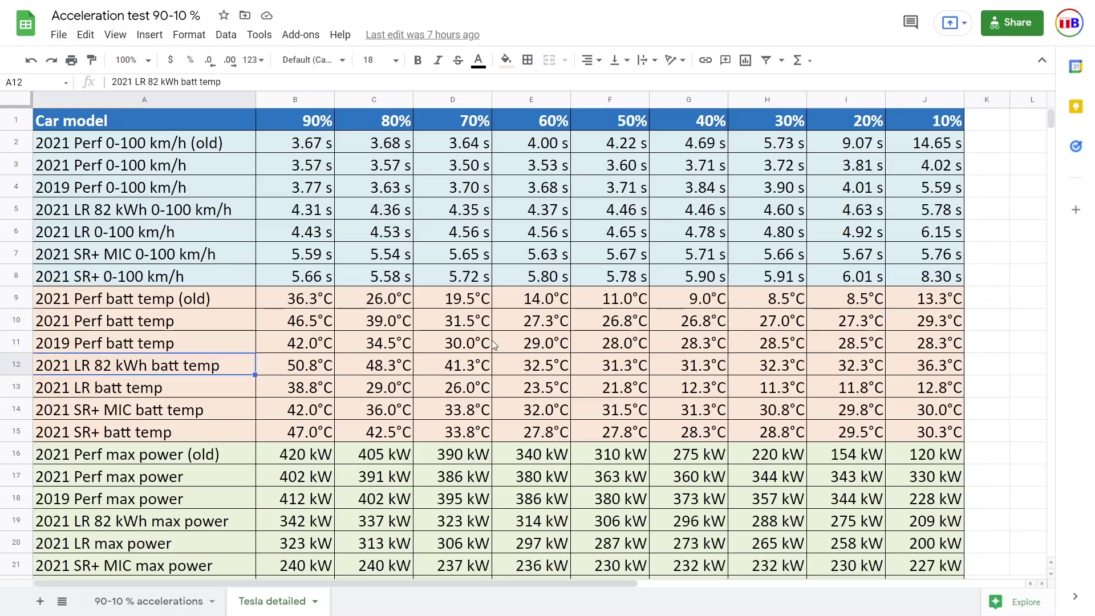
key(Right)
key(Right)
key(Left)
key(Left)
Compare the 2021 LR 82 kWh battery temperatures between 90% and 60% charge
key(Right)
key(Right)
key(Right)
key(Right)
key(Left)
key(Left)
key(Left)
key(Right)
key(Right)
key(Right)
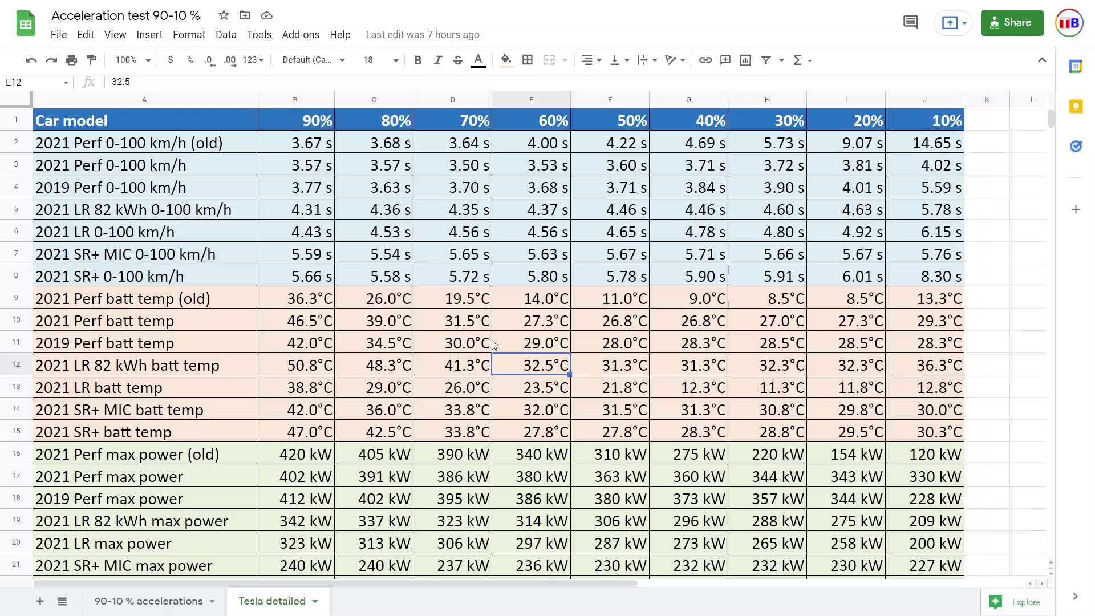
Examine the 2021 LR 82 kWh battery temperatures from 50% to 10% charge, returning to 30% in H12
key(Right)
key(Right)
key(Right)
key(Right)
key(Right)
key(Left)
key(Left)
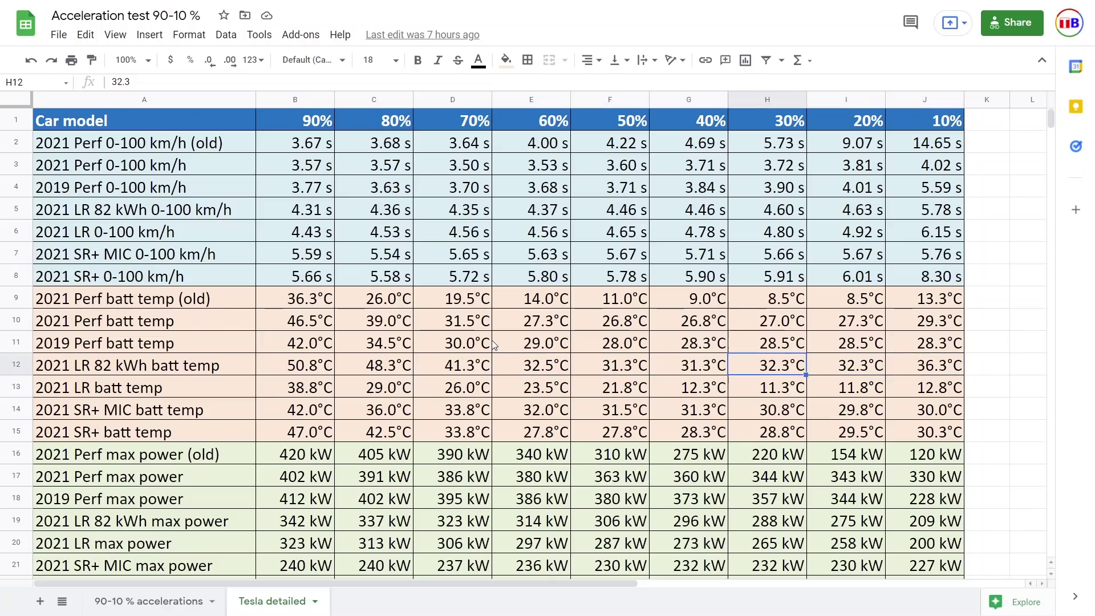
Go back over the 2021 LR 82 kWh battery temperatures from 40% up to 70% charge
key(Left)
key(Left)
key(Left)
key(Left)
key(Right)
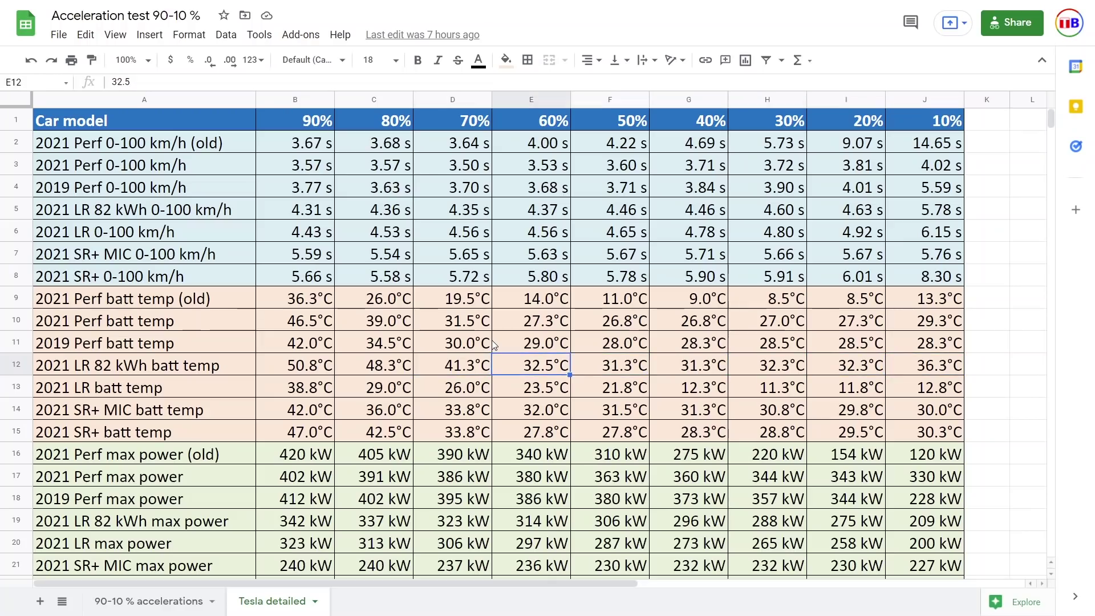
key(Right)
key(Left)
key(Left)
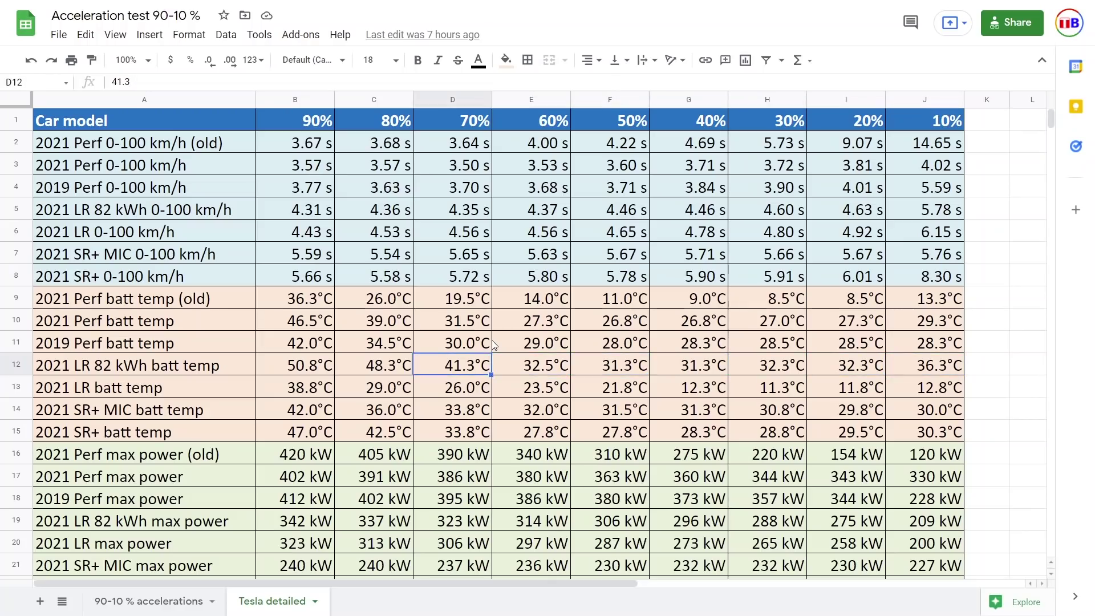
Follow the 2021 LR 82 kWh battery temperatures from 60% down to 20% charge
key(Right)
key(Right)
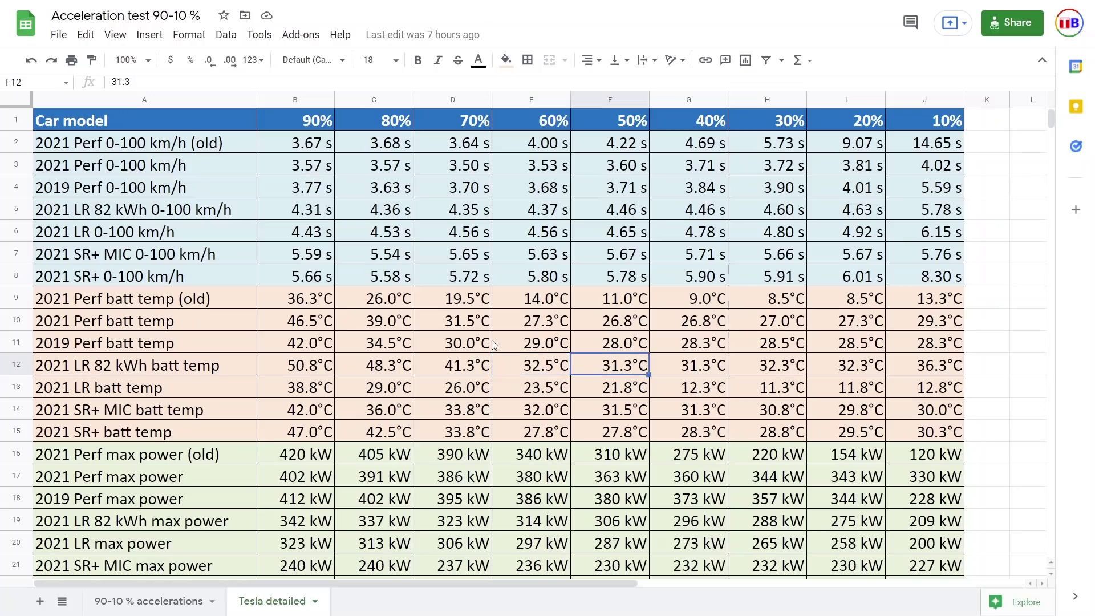
key(Right)
key(Right)
key(Right)
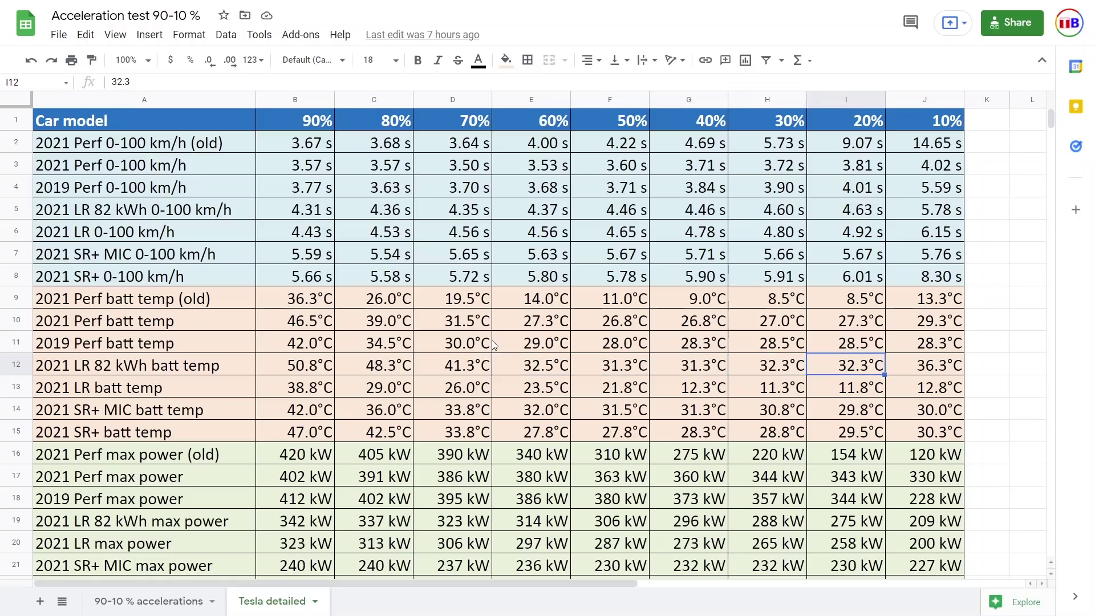
Move to the 2021 LR battery temperatures and trace them from 20% back to 80% charge
key(Left)
key(Right)
key(Down)
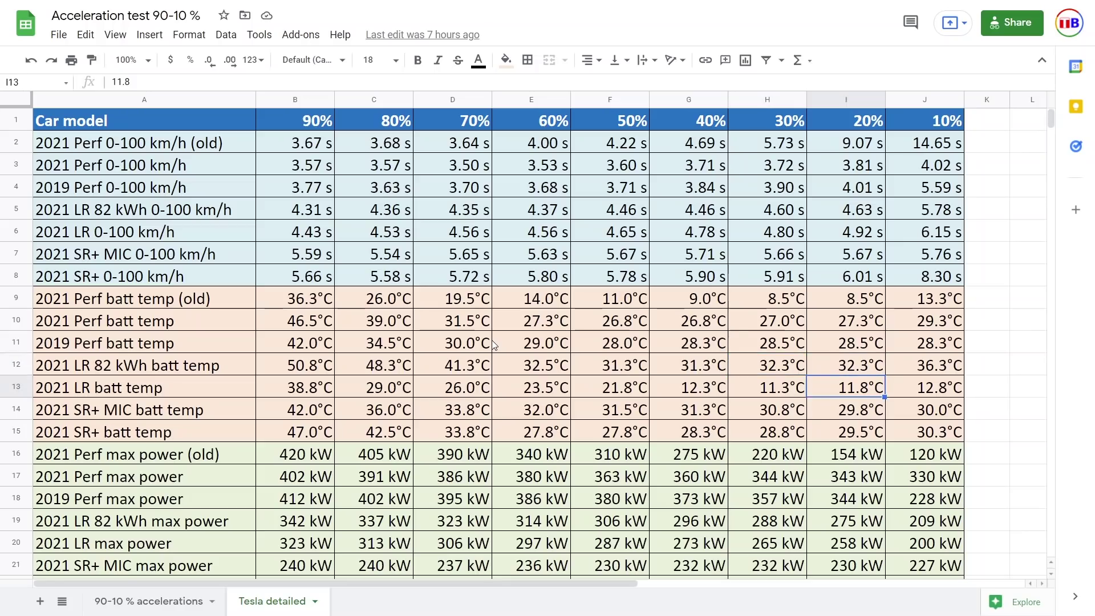
key(Left)
key(Left)
key(Left)
key(Left)
key(Left)
key(Left)
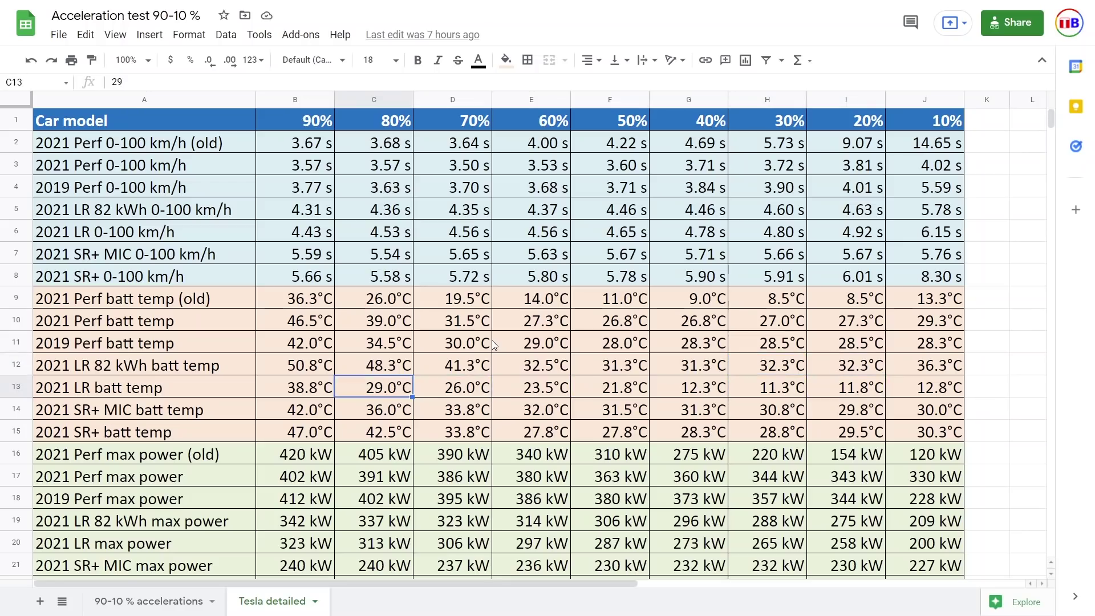
Compare the 2021 LR battery temperature at 90% charge with the 2021 LR 82 kWh row, ending on the 2021 LR row label
key(Left)
key(Right)
key(Left)
key(Left)
key(Right)
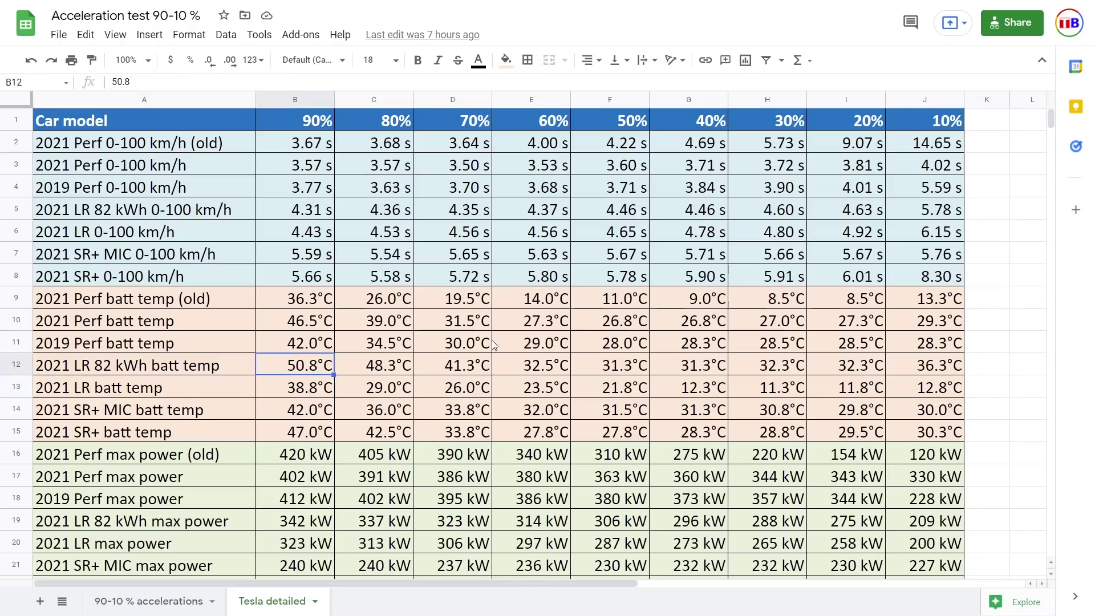
key(Left)
key(Up)
key(Down)
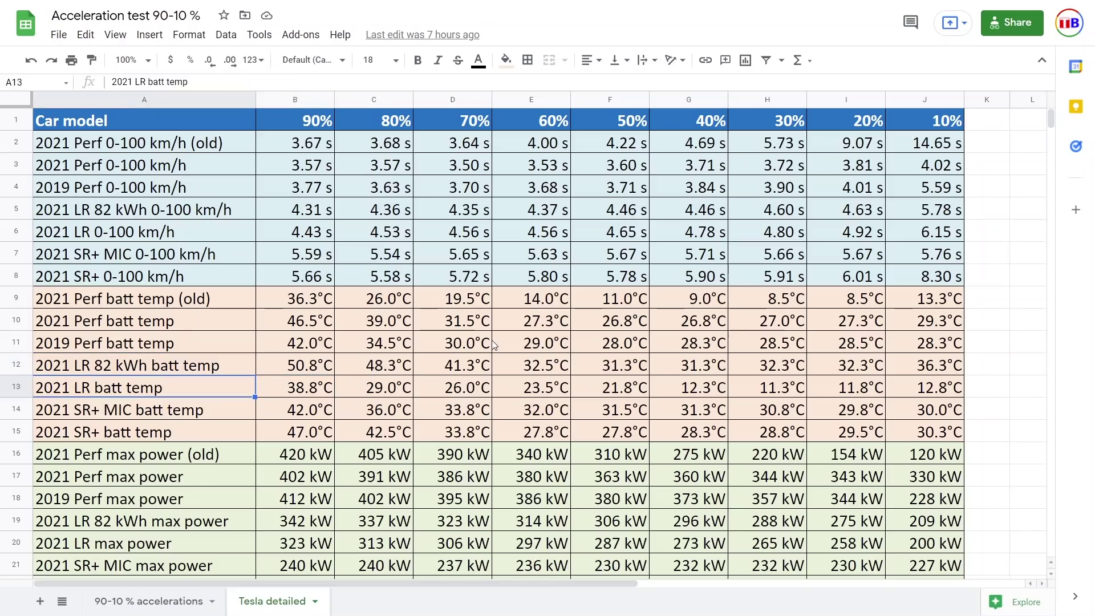
key(Up)
key(Down)
Follow the 2021 LR battery temperatures from 90% down to 30% charge
key(Right)
key(Right)
key(Left)
key(Left)
key(Right)
key(Right)
key(Right)
key(Right)
key(Right)
key(Right)
key(Right)
Compare the 2021 LR battery temperatures between 30% and 60% charge, ending at 60% in E13
key(Left)
key(Left)
key(Right)
key(Right)
key(Left)
key(Left)
key(Right)
key(Left)
key(Left)
key(Right)
key(Left)
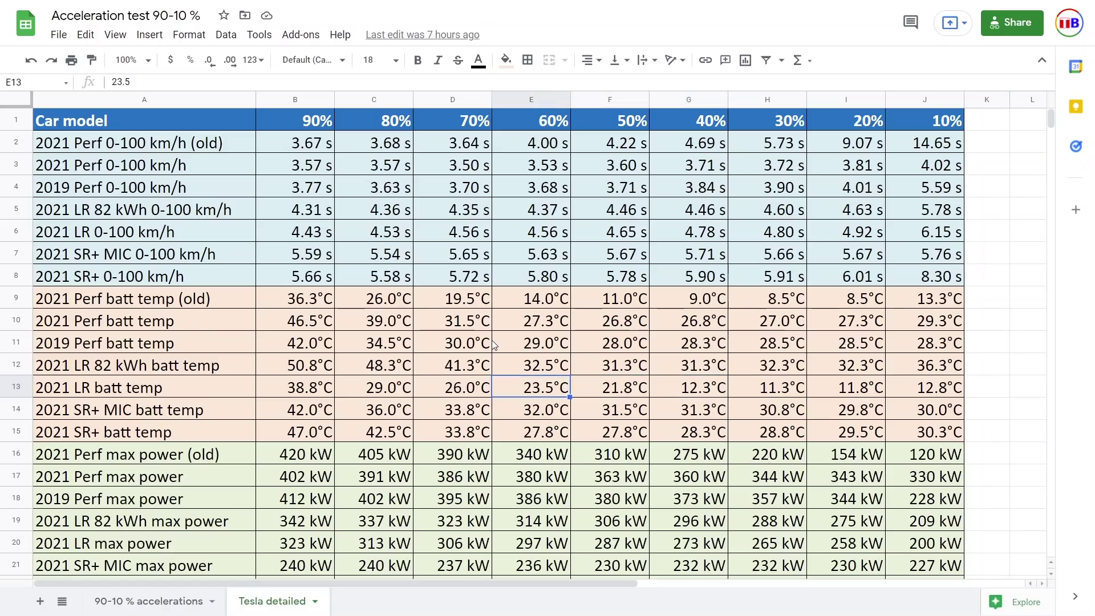
Examine the 2021 LR battery temperatures from 70% down to 10% charge, ending in J13
key(Left)
key(Right)
key(Right)
key(Left)
key(Right)
key(Right)
key(Right)
key(Right)
key(Right)
key(Left)
key(Left)
key(Right)
key(Right)
Go down the 10% charge column to the 2021 LR max power in J20
key(Down)
key(Down)
key(Down)
key(Down)
key(Up)
key(Down)
key(Down)
key(Down)
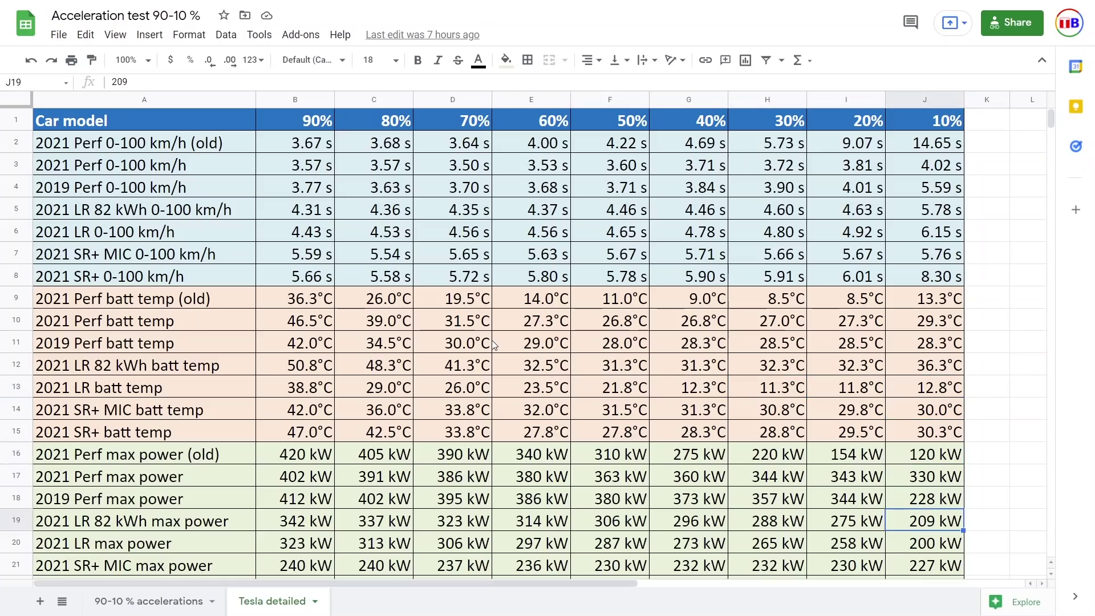
key(Down)
Trace the 2021 LR max power from 10% back up to 90% charge
key(Left)
key(Left)
key(Left)
key(Left)
key(Left)
key(Left)
key(Left)
key(Left)
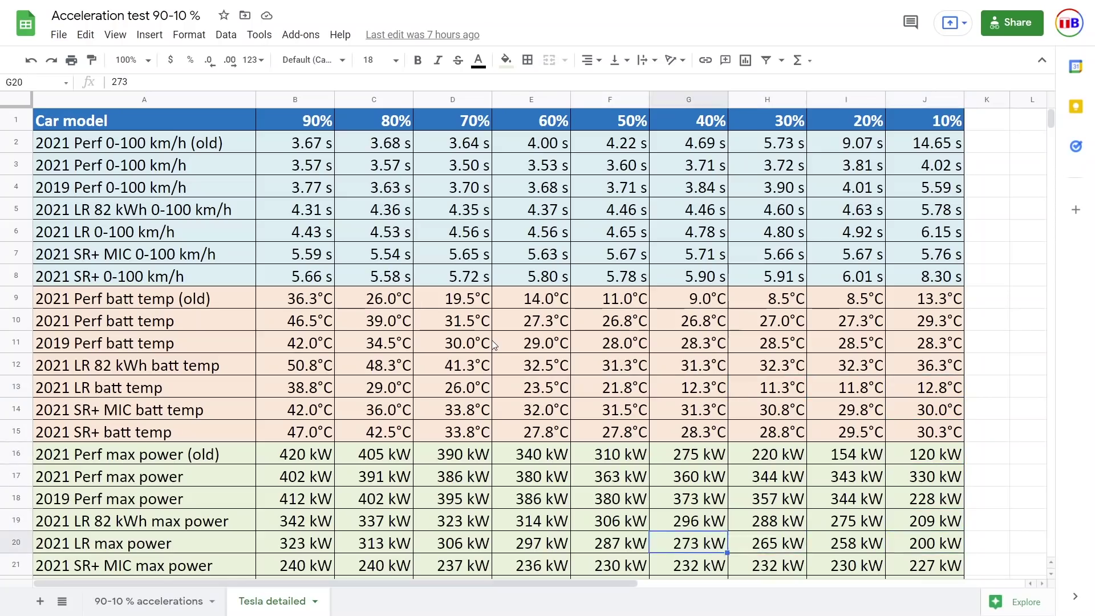
Compare the 2021 LR max power values between 80% and 50% charge, ending at 60% in E20
key(Right)
key(Right)
key(Right)
key(Right)
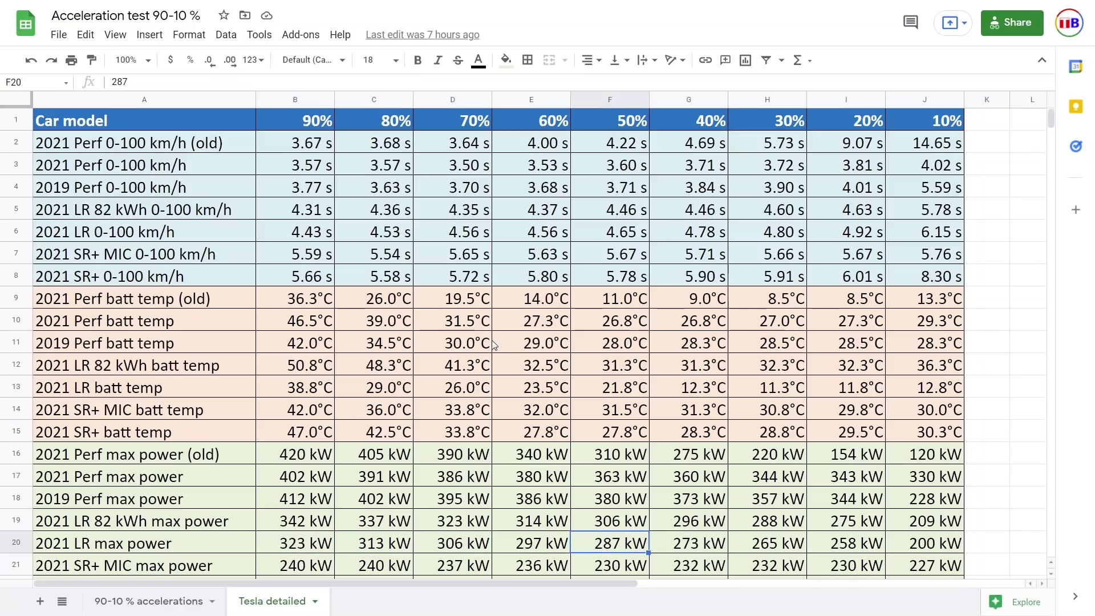
key(Left)
key(Left)
key(Left)
key(Right)
key(Right)
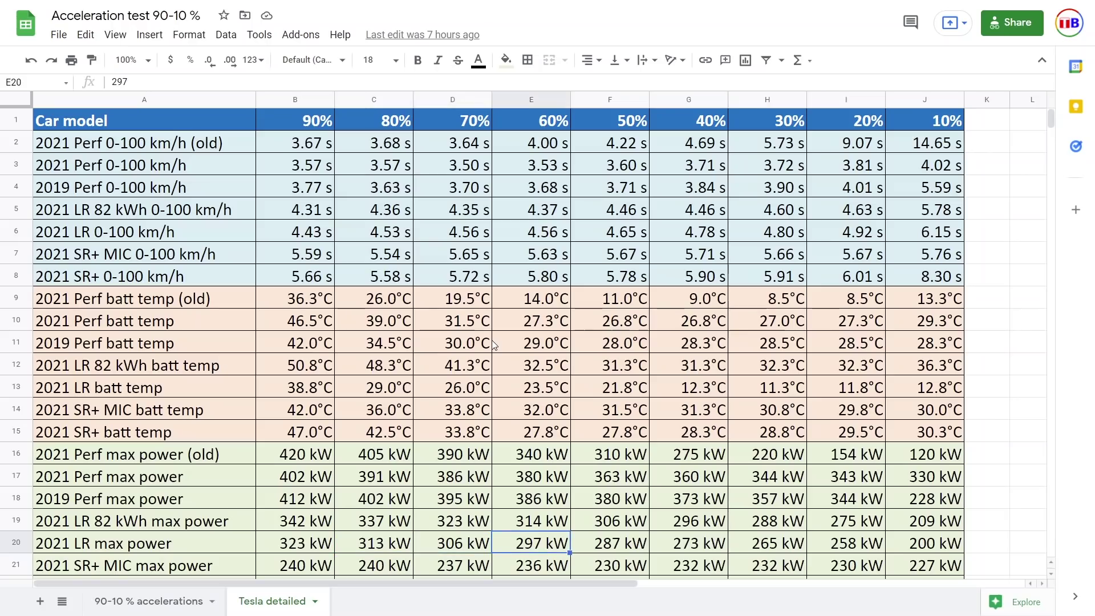
Follow the 2021 LR max power from 50% down to 10% charge, rechecking the 30% and 20% values
key(Right)
key(Right)
key(Right)
key(Right)
key(Right)
key(Left)
key(Left)
key(Right)
key(Right)
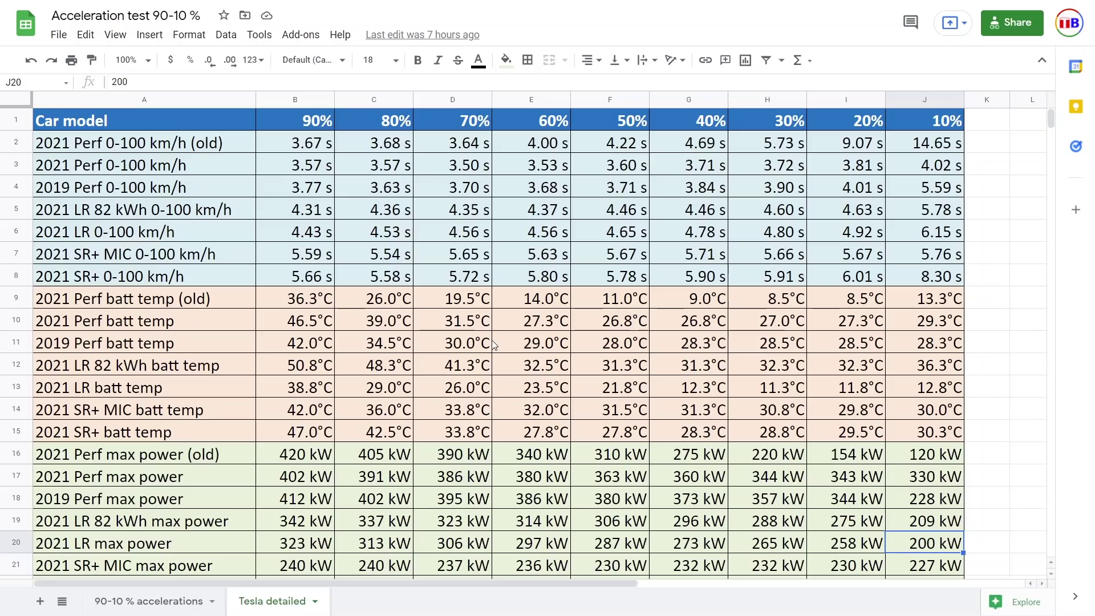
Go back along the 2021 LR max power to 50% charge and up to the 2021 SR+ MIC battery temperature in F14
key(Left)
key(Left)
key(Left)
key(Left)
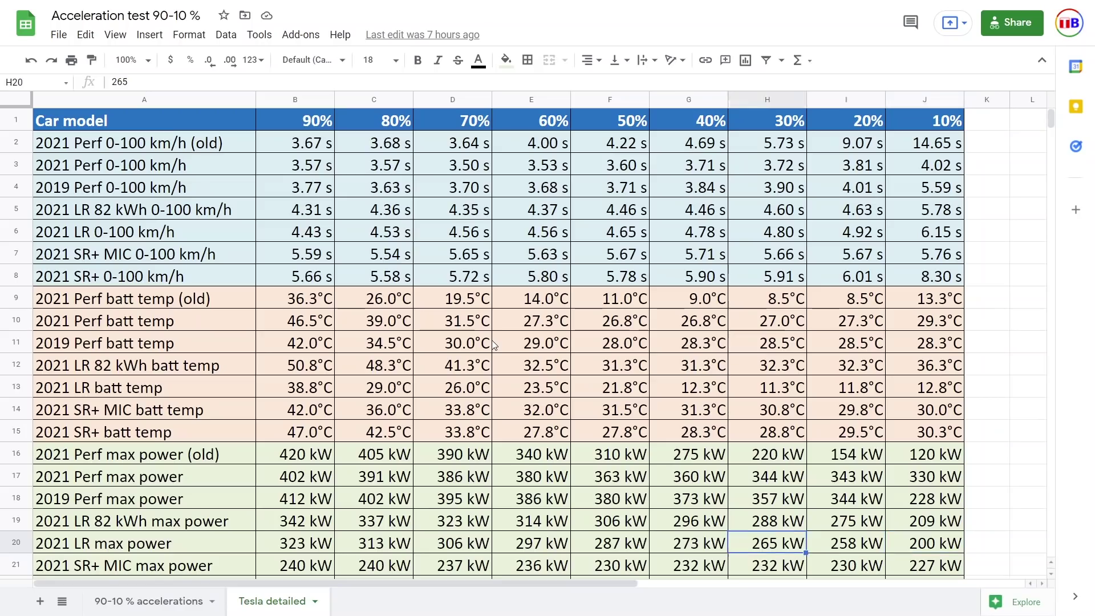
key(Up)
key(Up)
key(Up)
key(Up)
key(Up)
key(Up)
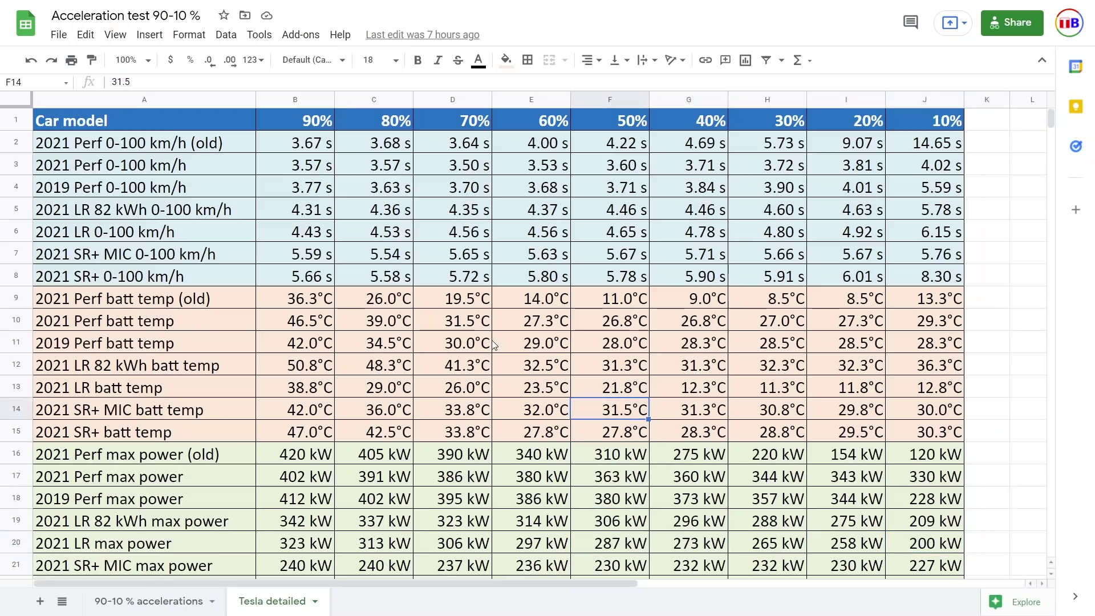